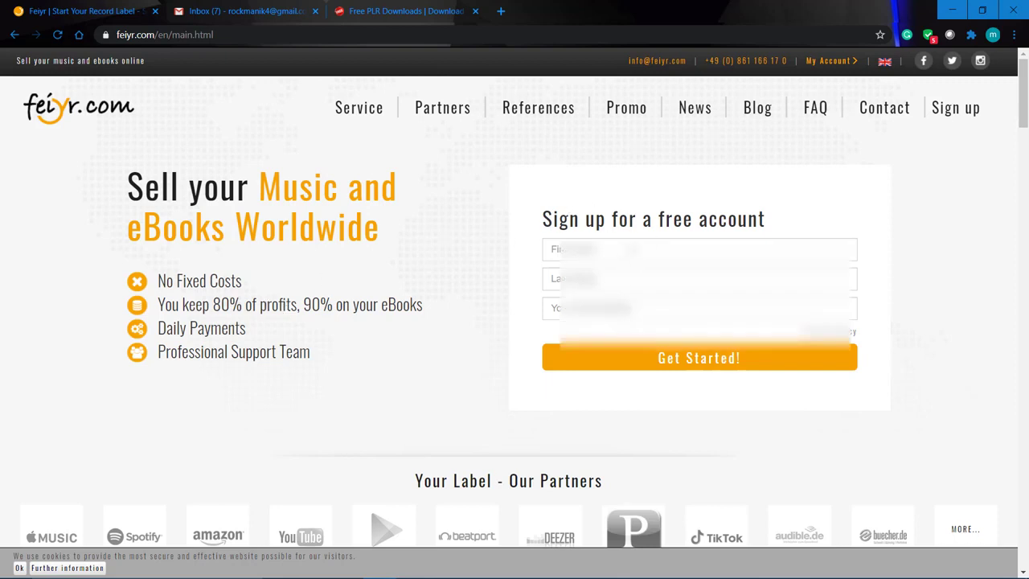
Enter the first name, last name and e-mail address in the Feiyr sign-up boxes and submit.
{"action": "left_click", "coordinate": [613, 247]}
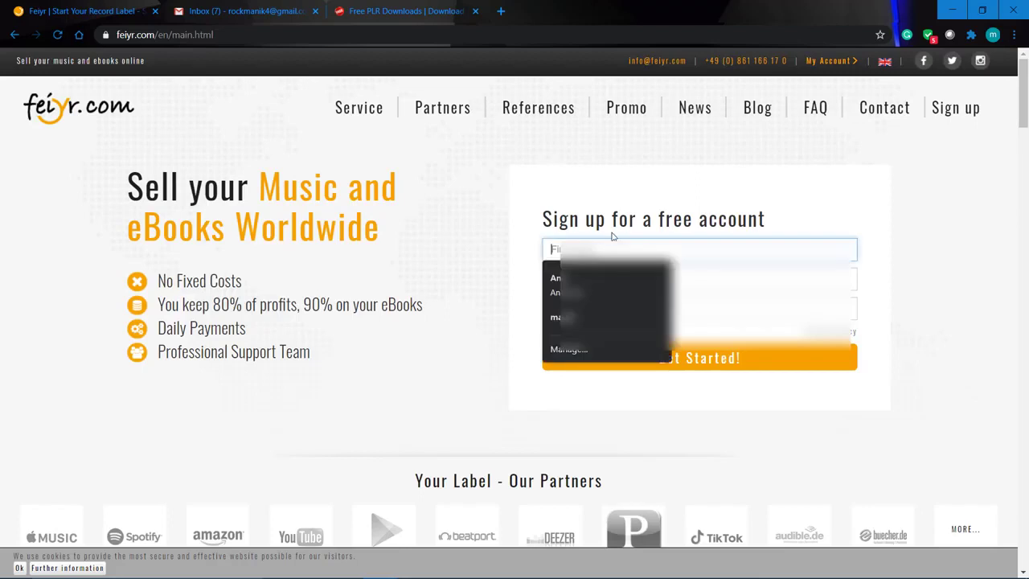
{"action": "key", "text": "Tab"}
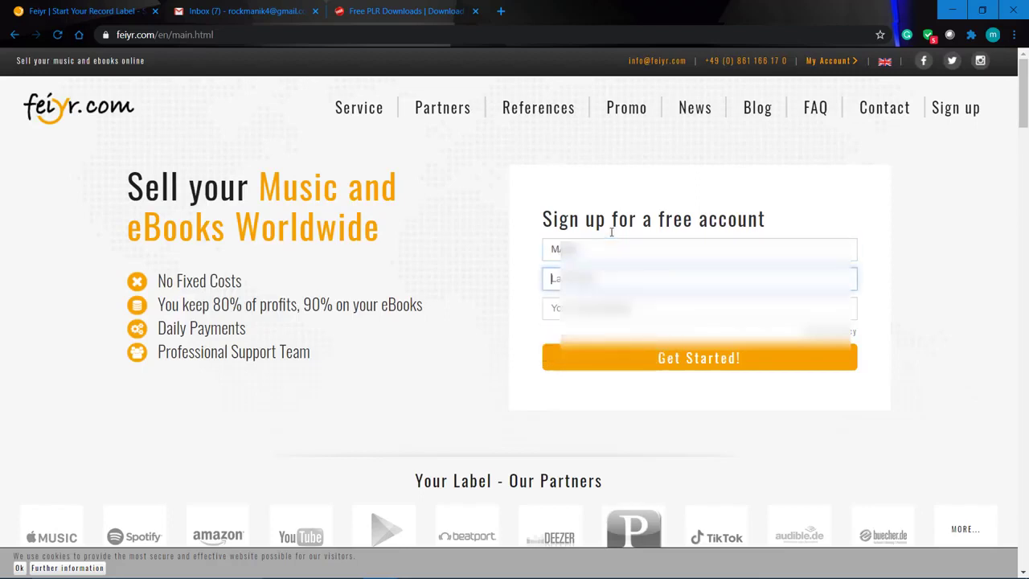
{"action": "type", "text": "So"}
{"action": "key", "text": "Tab"}
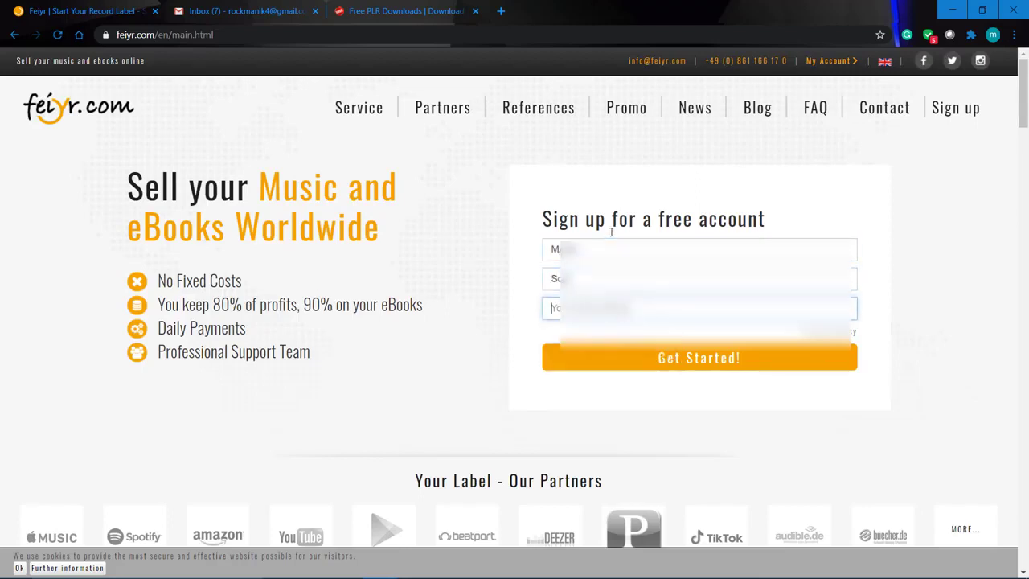
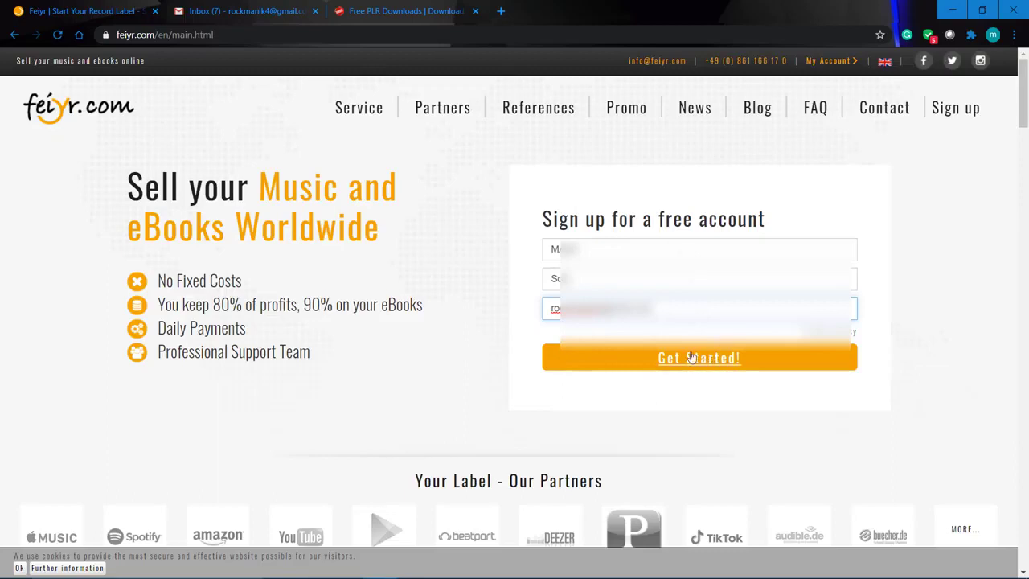
{"action": "left_click", "coordinate": [688, 367]}
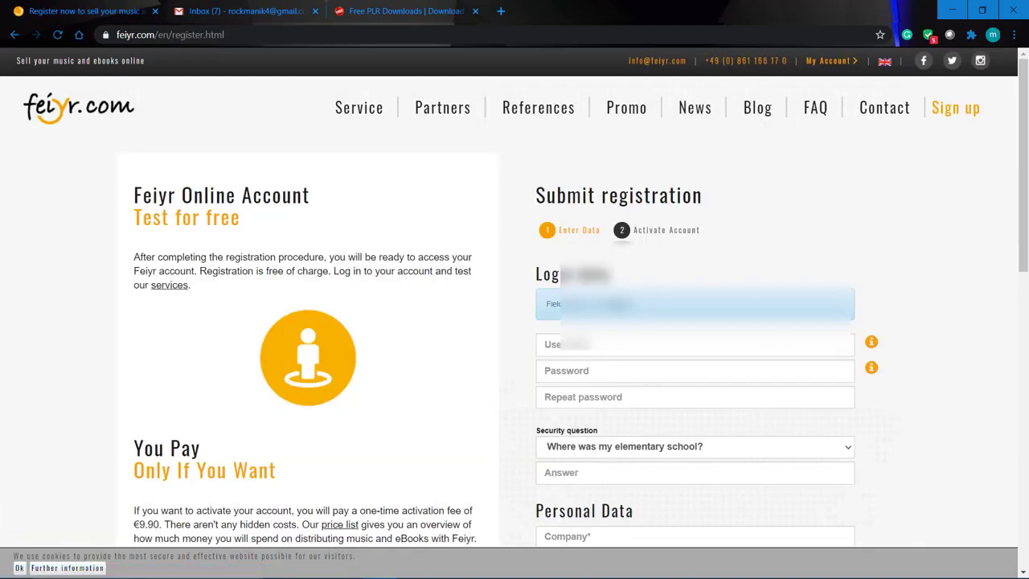
Enter the new account's username in the login field.
{"action": "scroll", "coordinate": [533, 223], "scroll_direction": "down", "scroll_amount": 1}
{"action": "scroll", "coordinate": [636, 237], "scroll_direction": "down", "scroll_amount": 2}
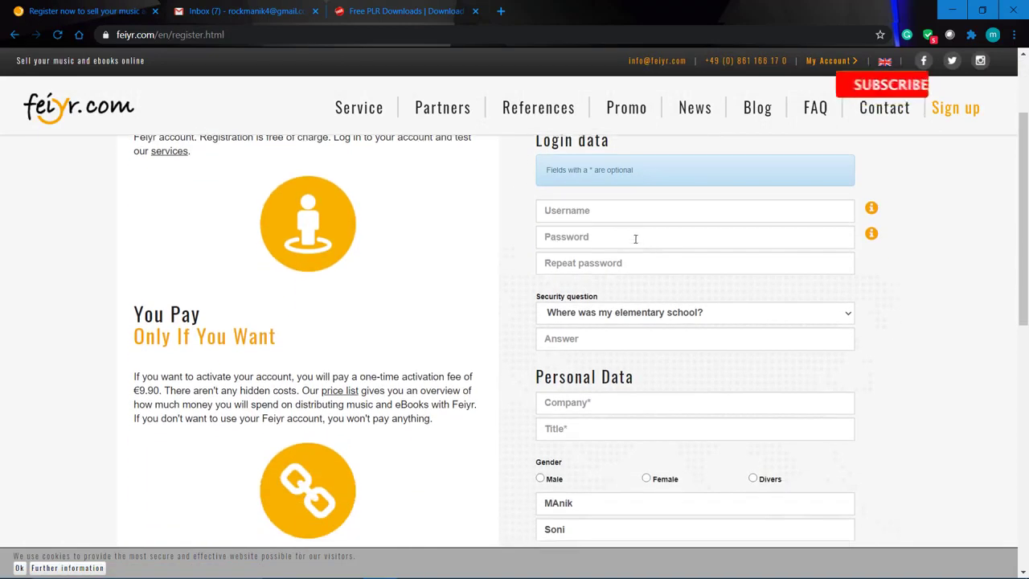
{"action": "scroll", "coordinate": [638, 238], "scroll_direction": "down", "scroll_amount": 1}
{"action": "scroll", "coordinate": [663, 351], "scroll_direction": "down", "scroll_amount": 1}
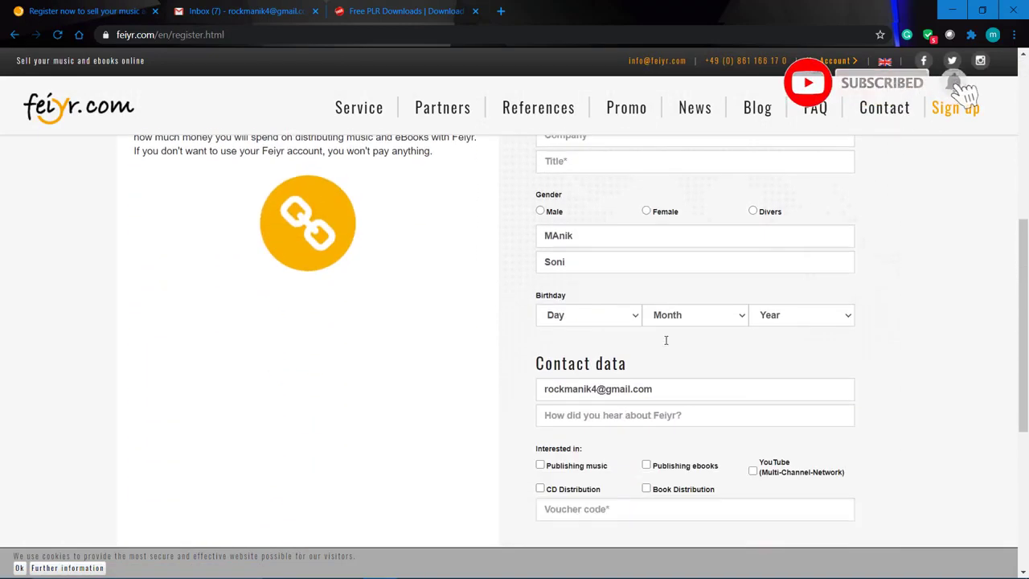
{"action": "scroll", "coordinate": [636, 321], "scroll_direction": "up", "scroll_amount": 3}
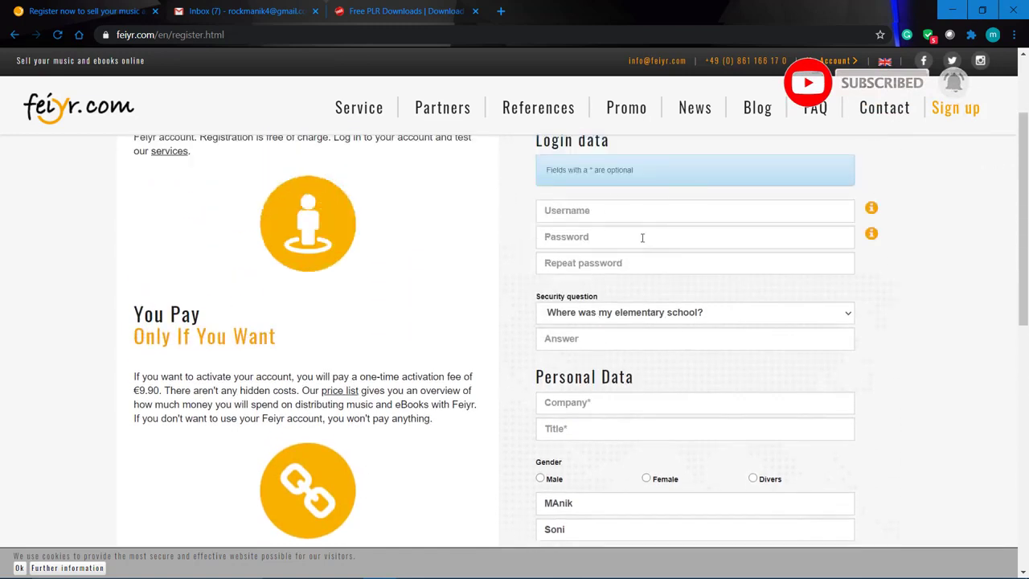
{"action": "left_click", "coordinate": [689, 216]}
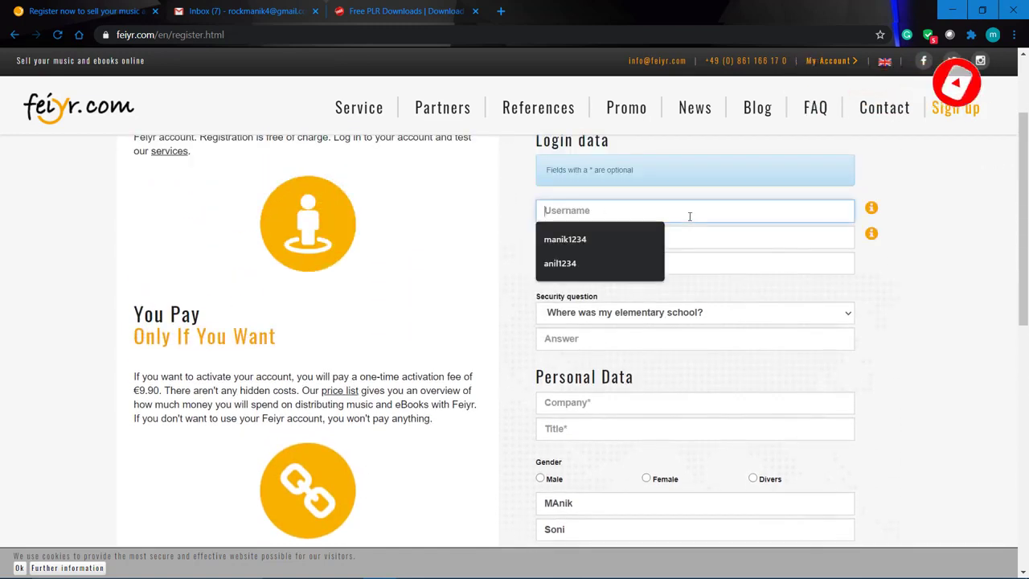
{"action": "key", "text": "Down"}
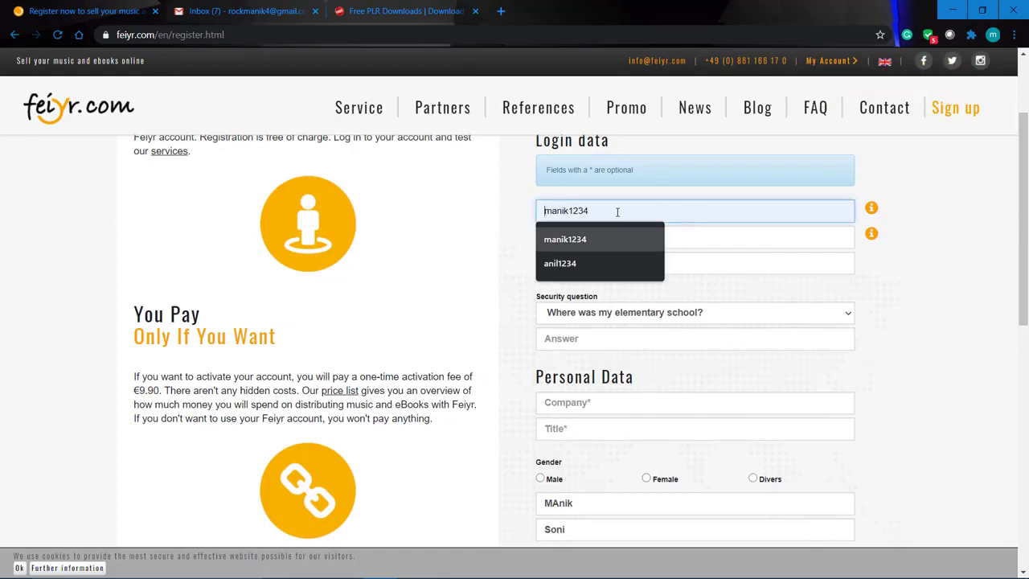
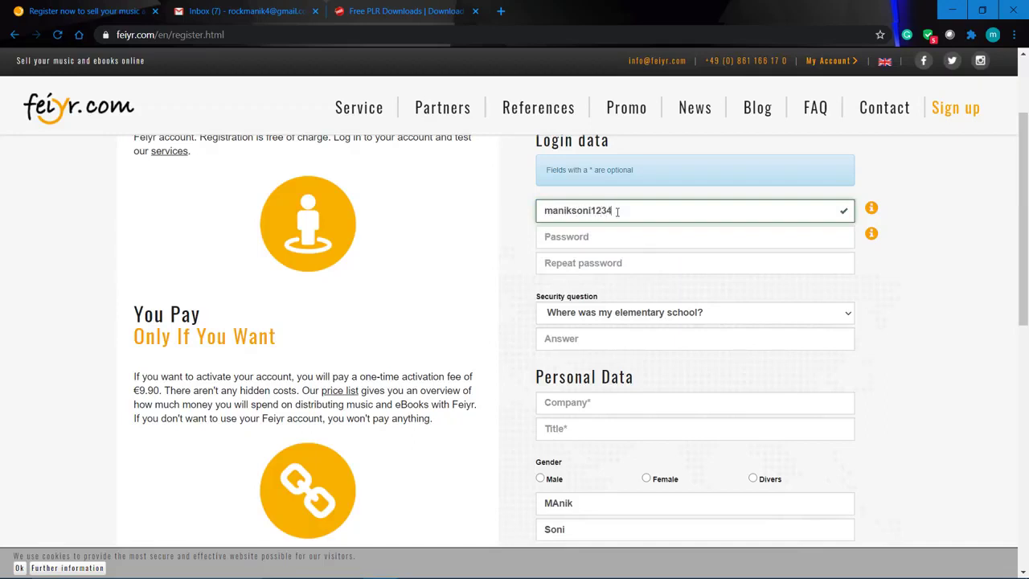
Type the account password and repeat it in the confirmation field.
{"action": "left_click", "coordinate": [624, 242]}
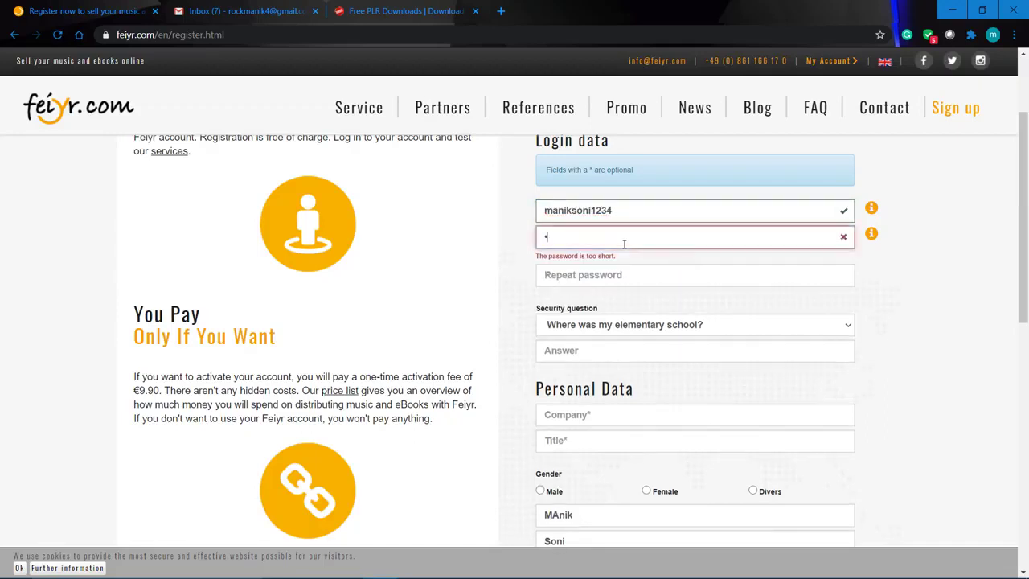
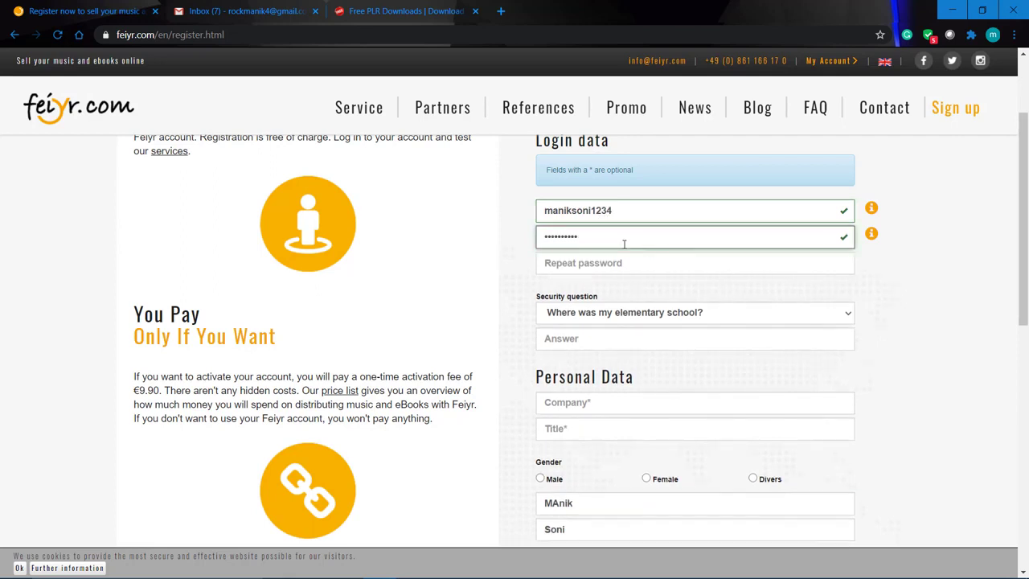
{"action": "key", "text": "Tab"}
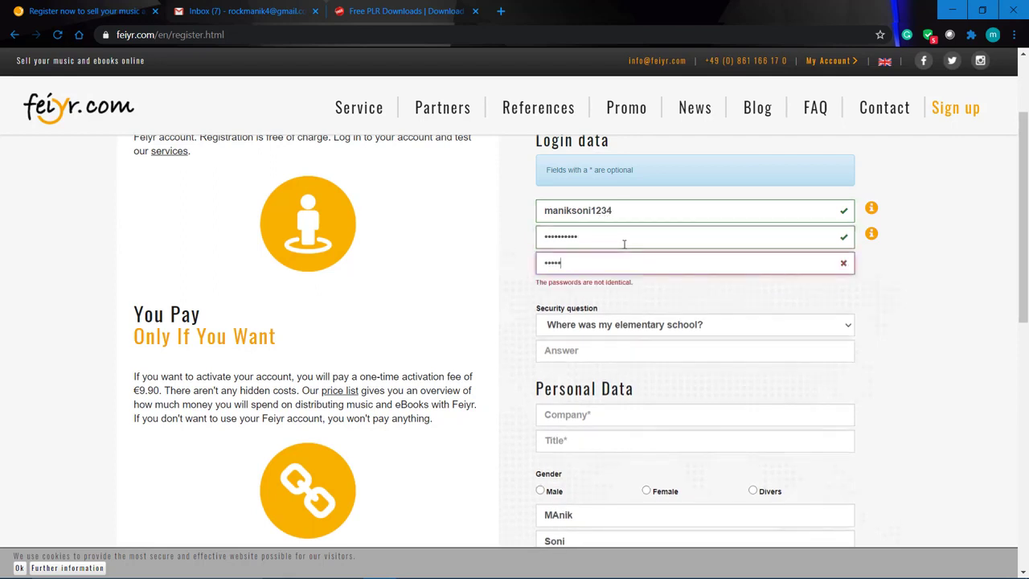
{"action": "scroll", "coordinate": [649, 260], "scroll_direction": "down", "scroll_amount": 2}
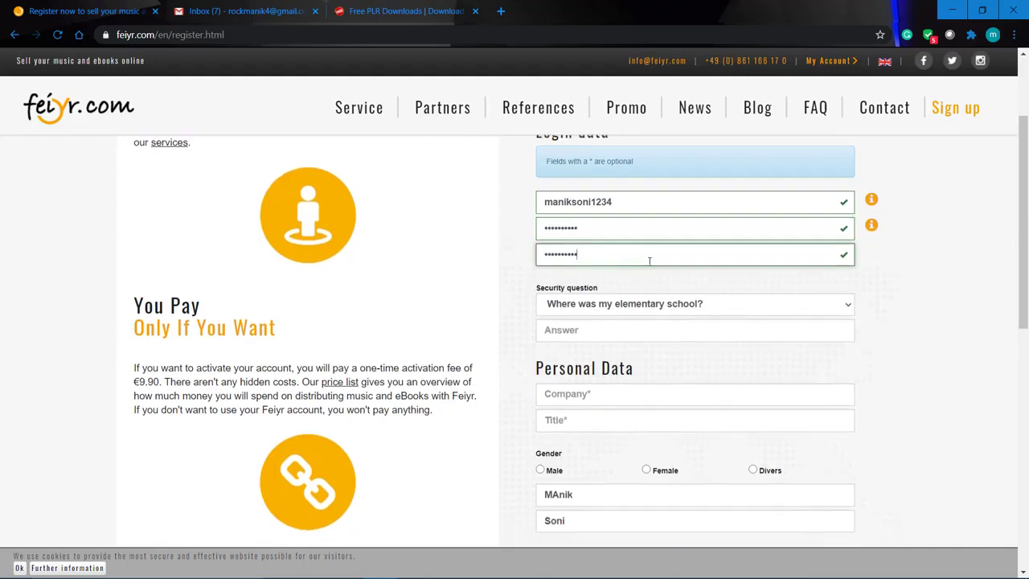
Choose the pet's name security question and fill in its answer.
{"action": "left_click", "coordinate": [738, 176]}
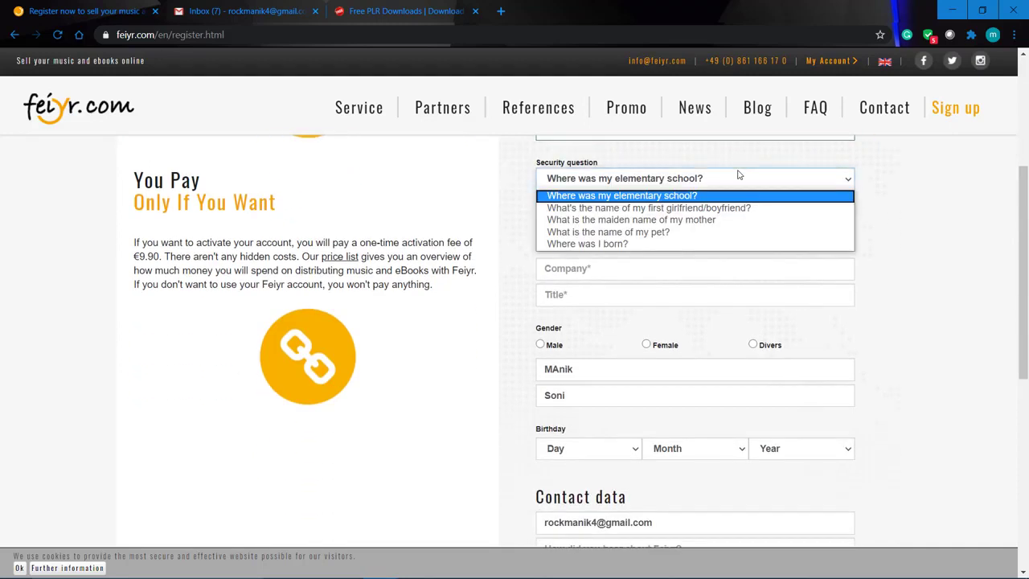
{"action": "left_click", "coordinate": [659, 232]}
{"action": "left_click", "coordinate": [662, 205]}
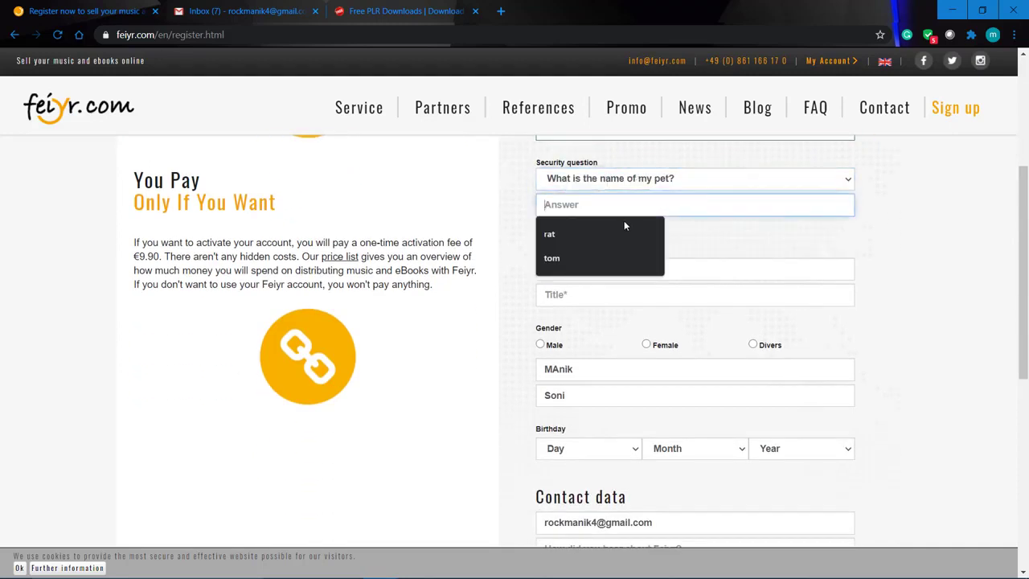
{"action": "left_click", "coordinate": [579, 258]}
{"action": "scroll", "coordinate": [678, 241], "scroll_direction": "down", "scroll_amount": 2}
{"action": "scroll", "coordinate": [661, 223], "scroll_direction": "up", "scroll_amount": 2}
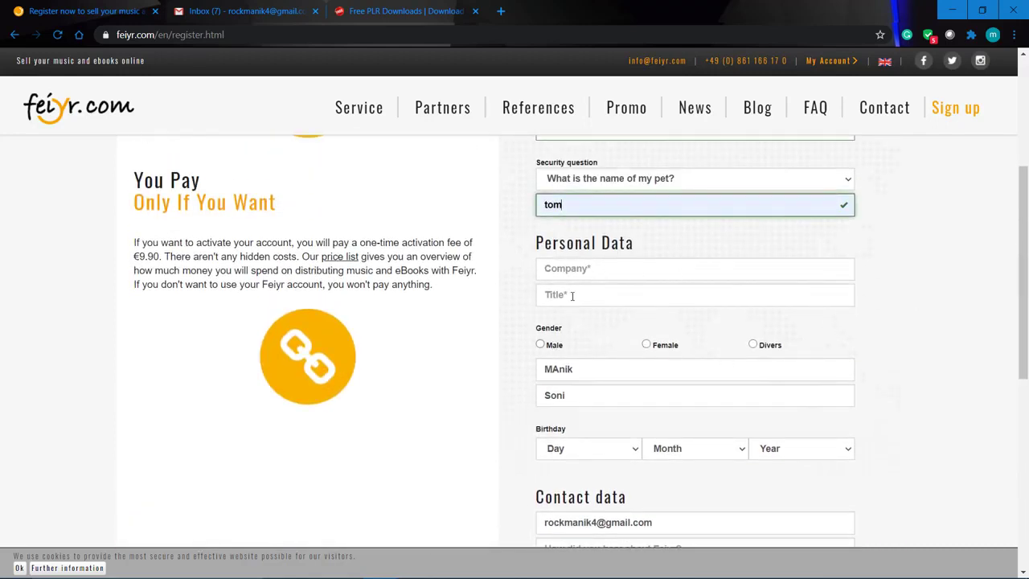
Set the gender to Male and fill in the date of birth.
{"action": "left_click", "coordinate": [540, 345]}
{"action": "scroll", "coordinate": [610, 356], "scroll_direction": "down", "scroll_amount": 1}
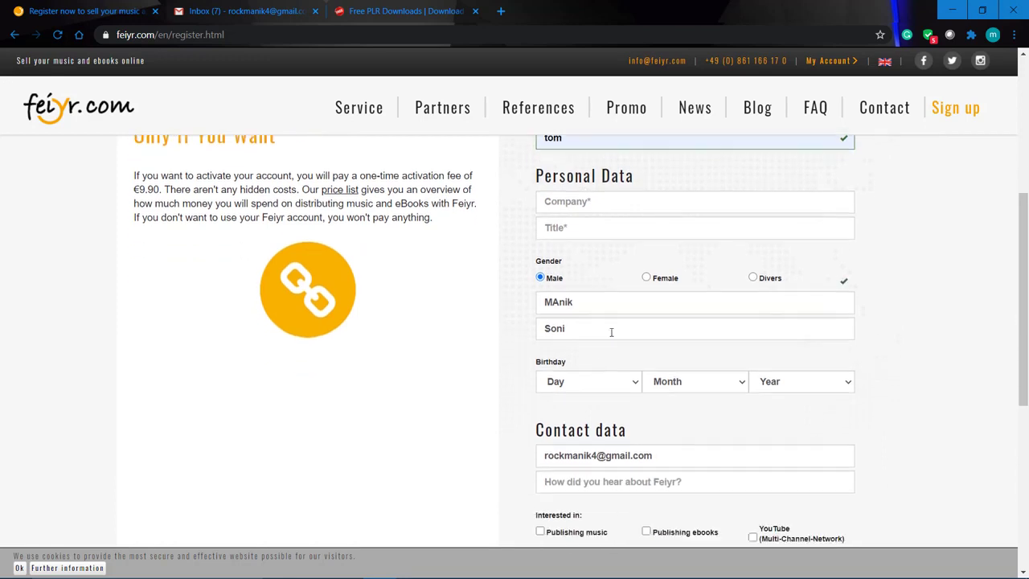
{"action": "scroll", "coordinate": [604, 314], "scroll_direction": "down", "scroll_amount": 1}
{"action": "left_click", "coordinate": [609, 318]}
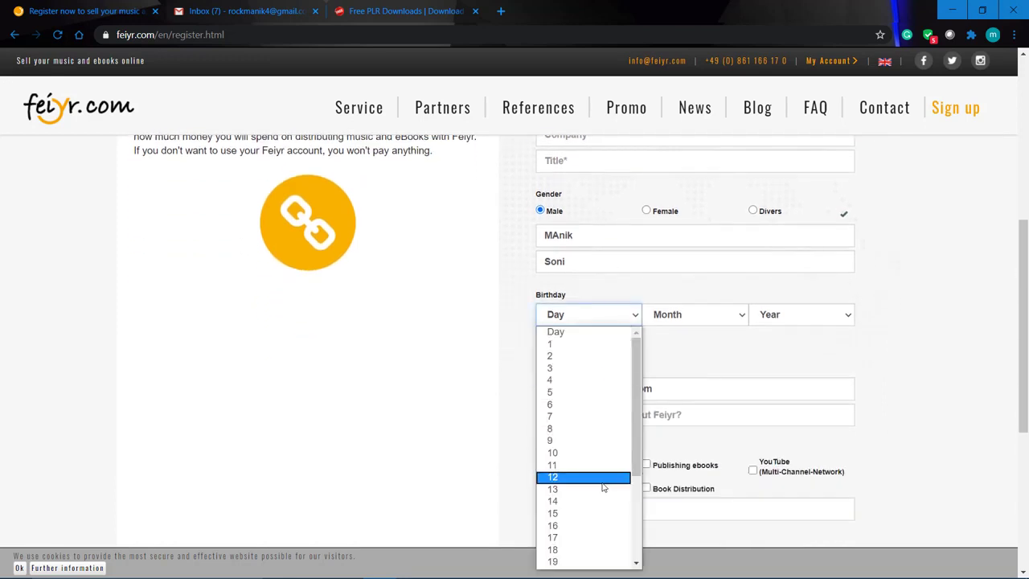
{"action": "left_click", "coordinate": [597, 525]}
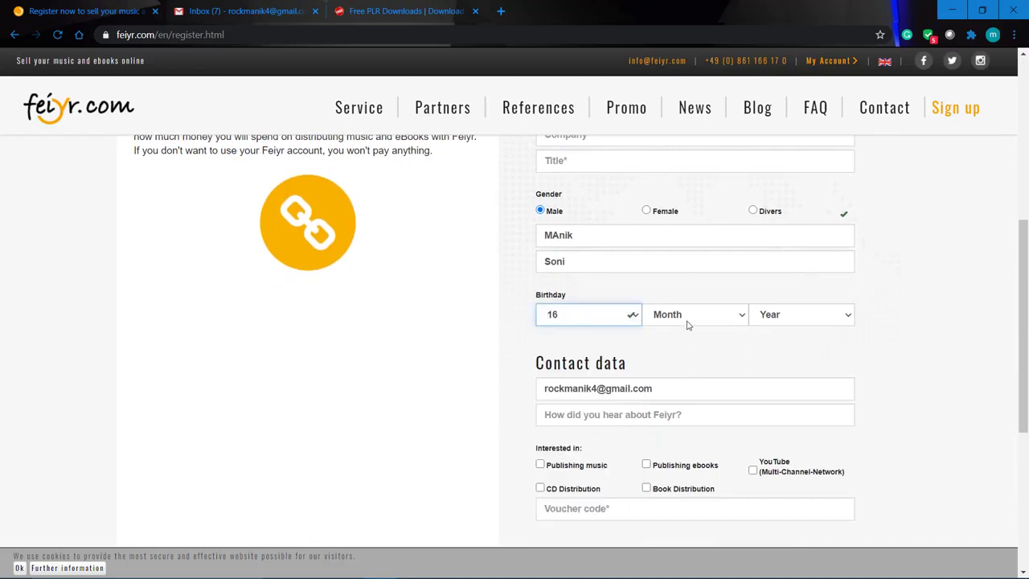
{"action": "left_click", "coordinate": [687, 324]}
{"action": "left_click", "coordinate": [687, 341]}
{"action": "left_click", "coordinate": [850, 322]}
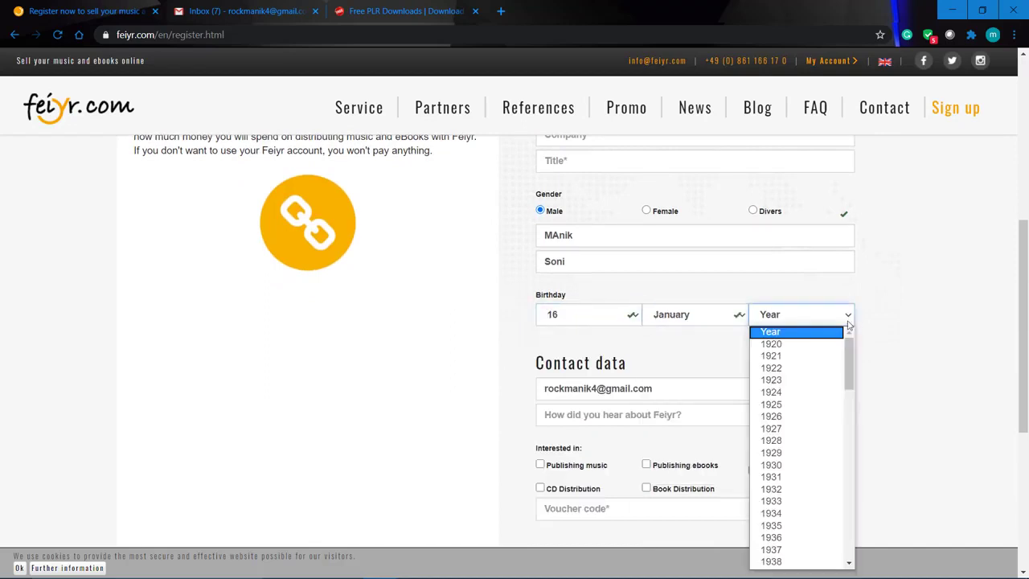
{"action": "scroll", "coordinate": [804, 451], "scroll_direction": "down", "scroll_amount": 8}
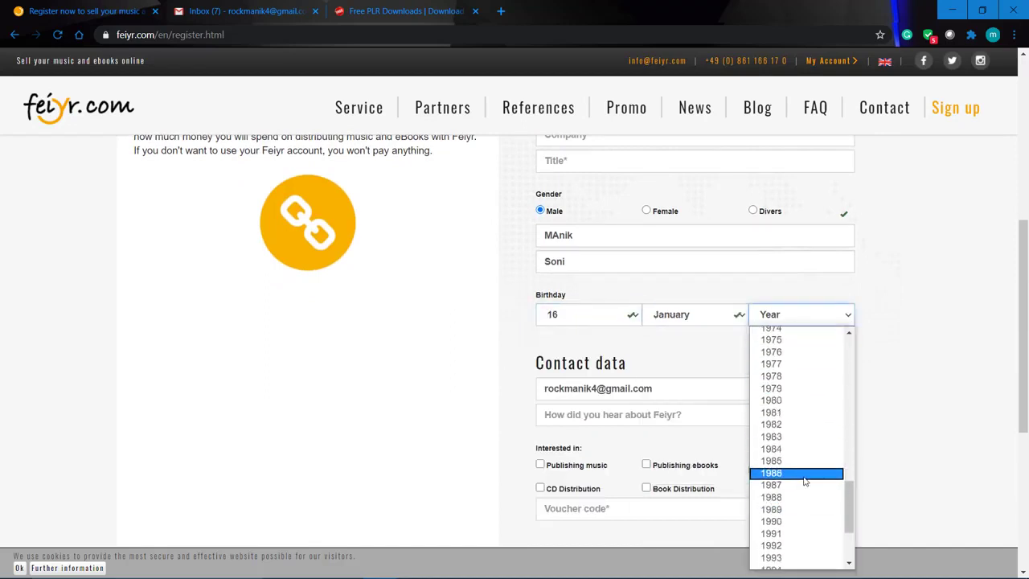
{"action": "scroll", "coordinate": [804, 482], "scroll_direction": "down", "scroll_amount": 2}
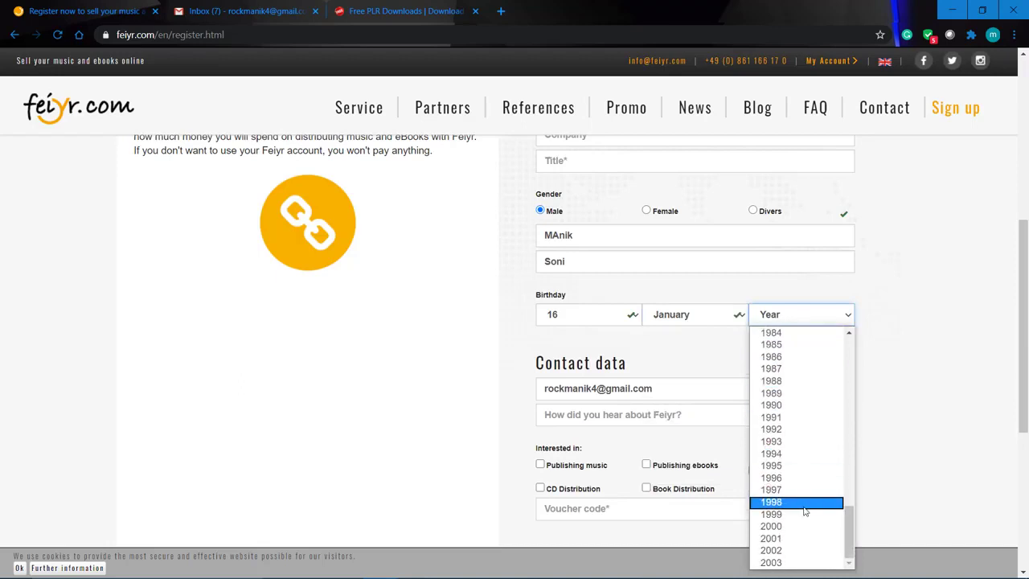
{"action": "left_click", "coordinate": [804, 502]}
{"action": "scroll", "coordinate": [723, 402], "scroll_direction": "down", "scroll_amount": 1}
Answer 'online' for the referral, tick all five interests and submit the free registration.
{"action": "left_click", "coordinate": [666, 349]}
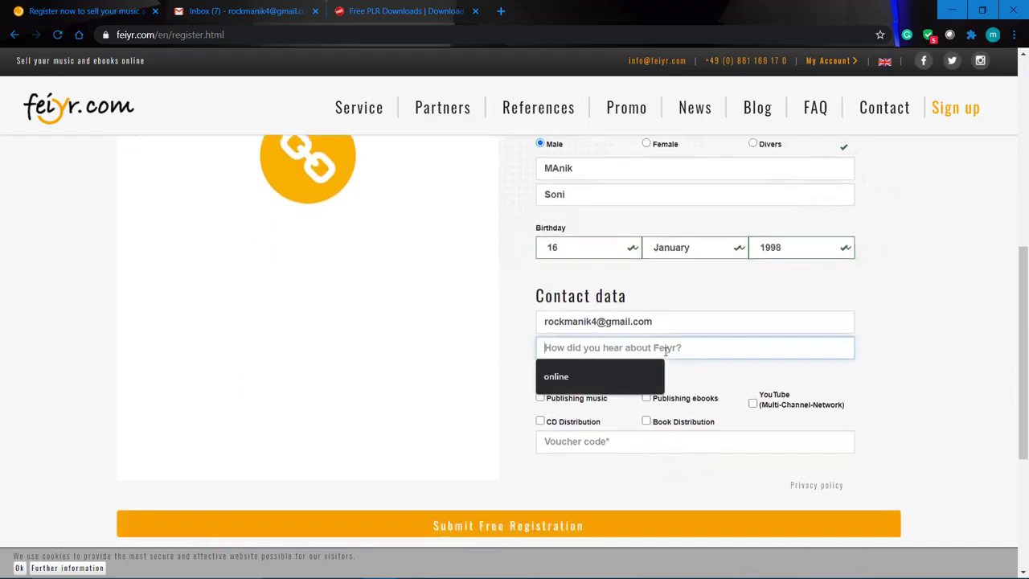
{"action": "left_click", "coordinate": [633, 381]}
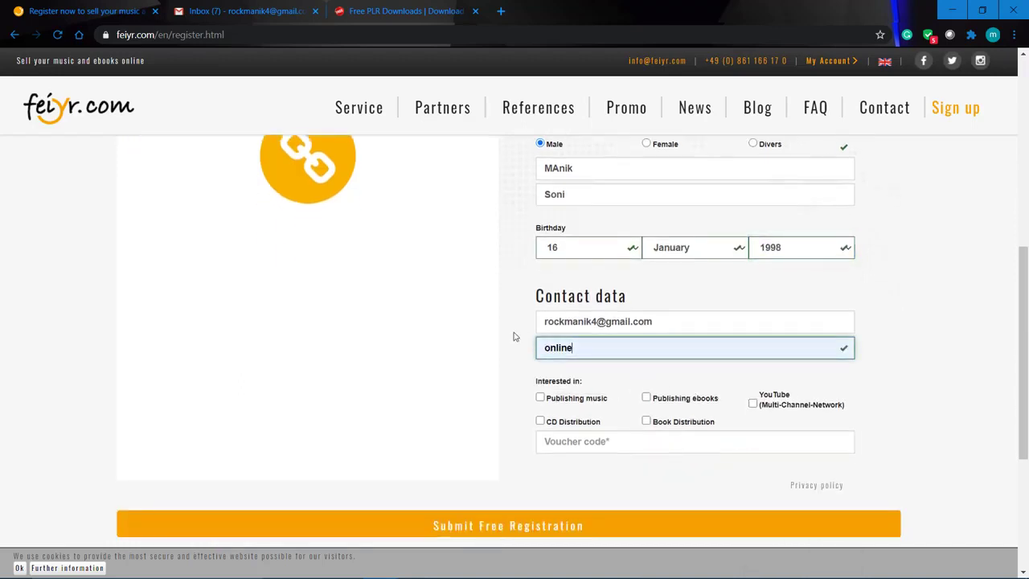
{"action": "scroll", "coordinate": [591, 345], "scroll_direction": "down", "scroll_amount": 2}
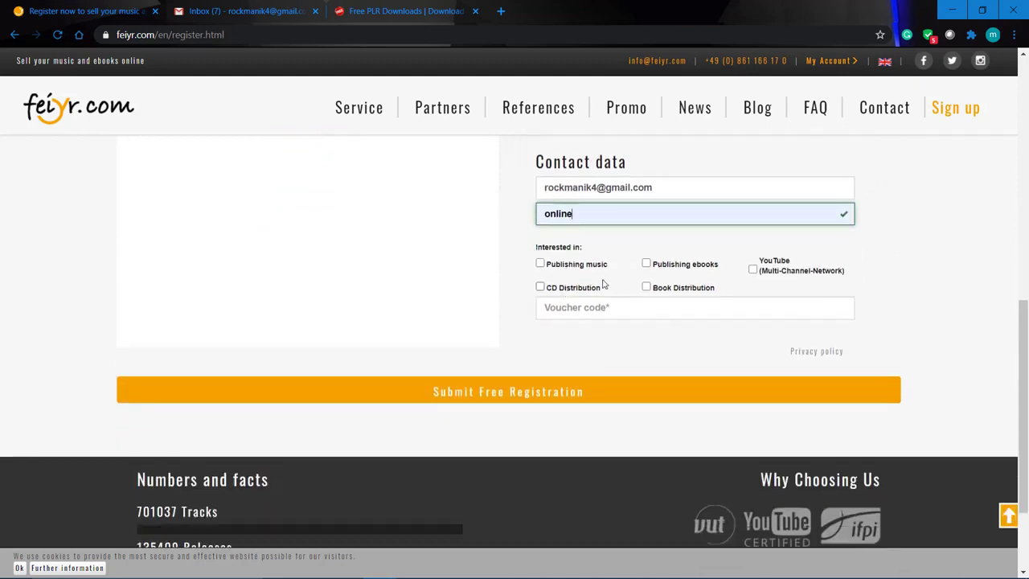
{"action": "left_click", "coordinate": [540, 264]}
{"action": "left_click", "coordinate": [573, 287]}
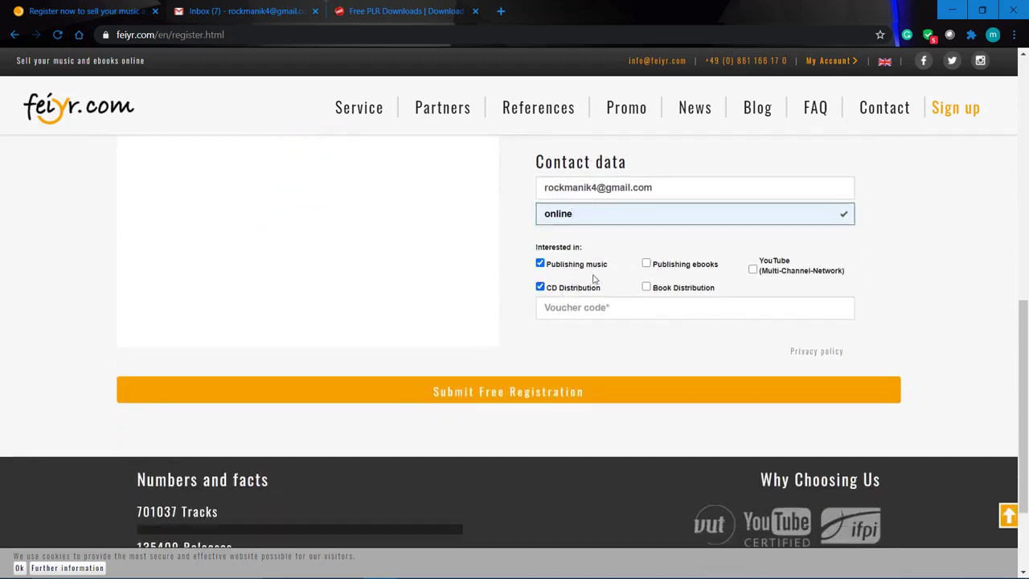
{"action": "left_click", "coordinate": [650, 266]}
{"action": "left_click", "coordinate": [646, 287]}
{"action": "left_click", "coordinate": [753, 272]}
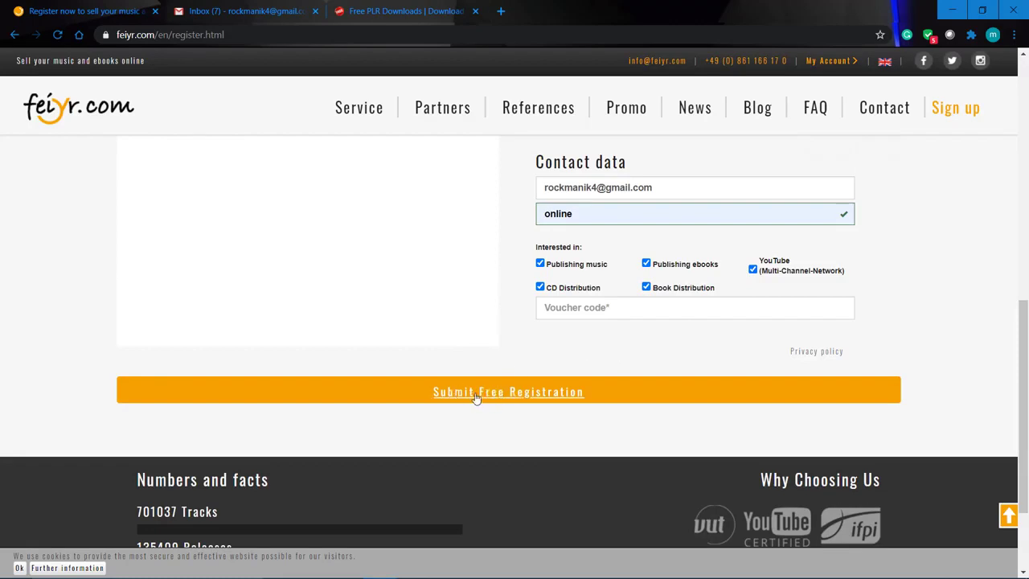
{"action": "left_click", "coordinate": [519, 400]}
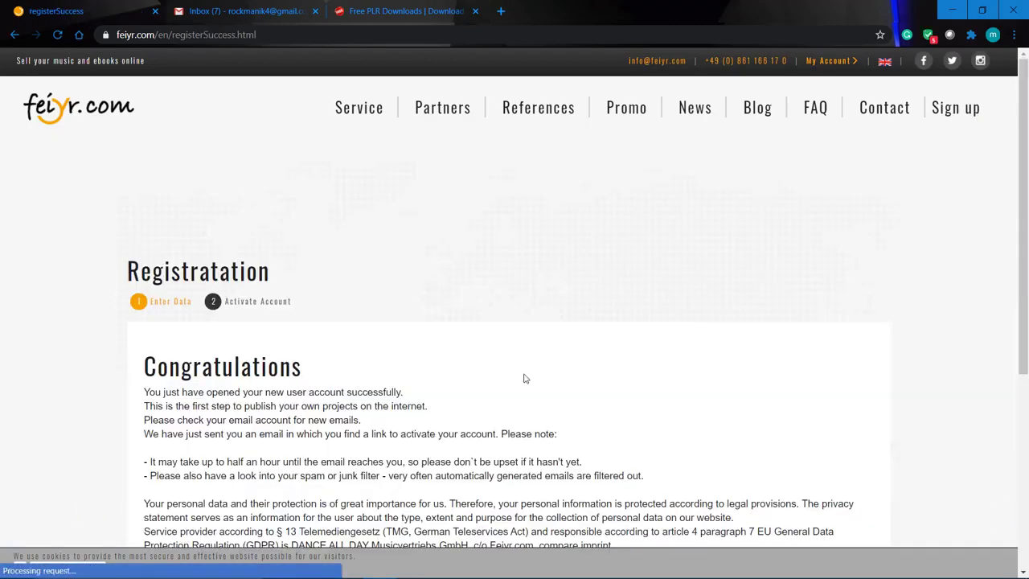
{"action": "scroll", "coordinate": [515, 374], "scroll_direction": "down", "scroll_amount": 1}
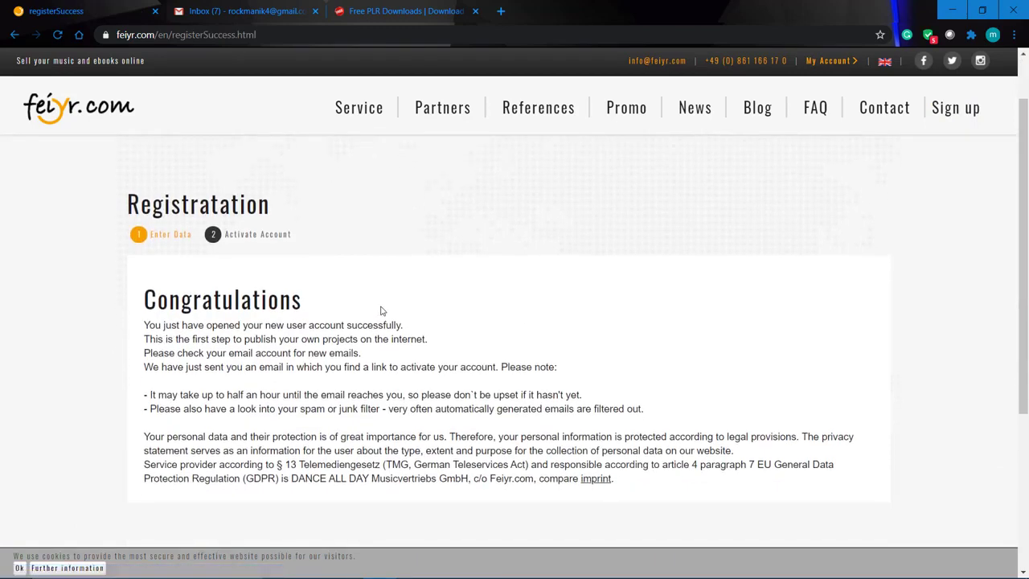
Open the 'Activate your Feiyr account' e-mail in Gmail and follow its activation link.
{"action": "left_click", "coordinate": [290, 11]}
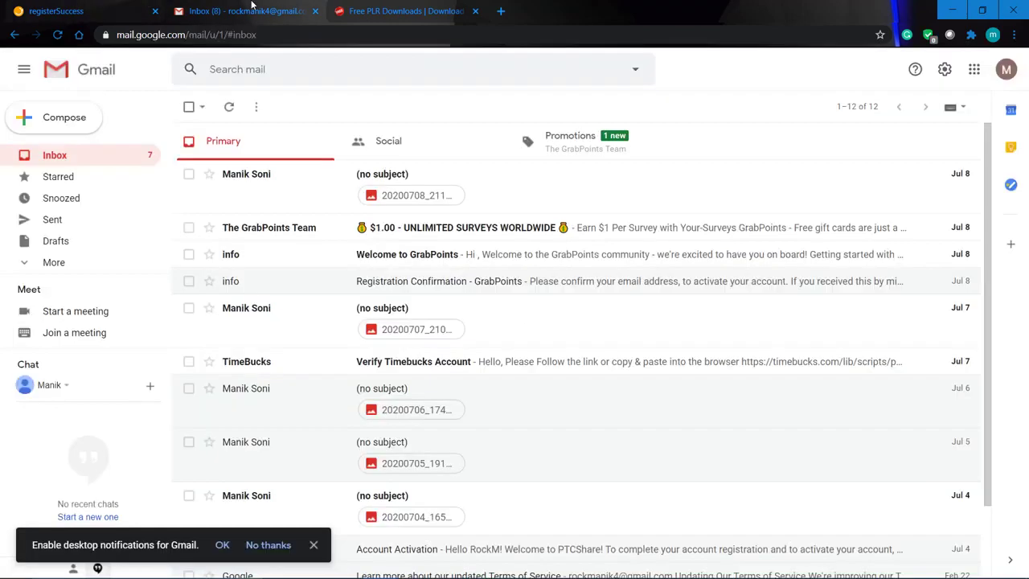
{"action": "left_click", "coordinate": [460, 189]}
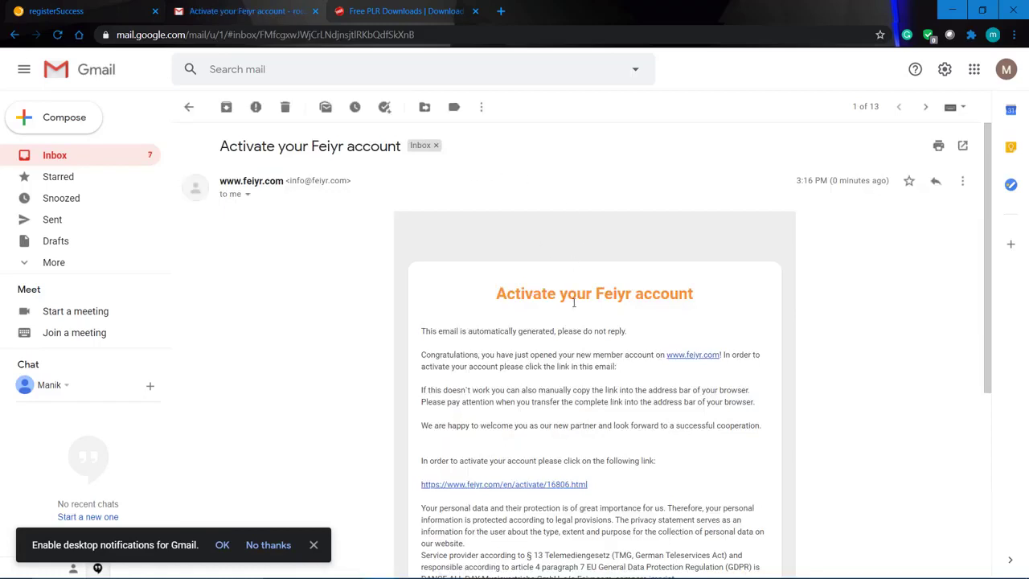
{"action": "scroll", "coordinate": [573, 313], "scroll_direction": "down", "scroll_amount": 2}
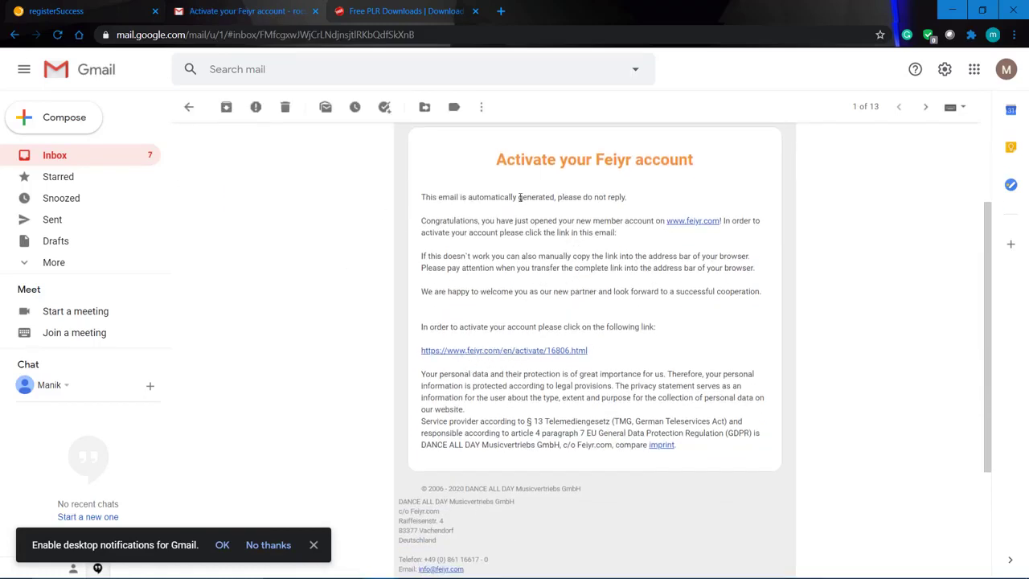
{"action": "scroll", "coordinate": [521, 197], "scroll_direction": "up", "scroll_amount": 1}
{"action": "left_click_drag", "start_coordinate": [485, 221], "coordinate": [718, 246]}
{"action": "left_click", "coordinate": [721, 240]}
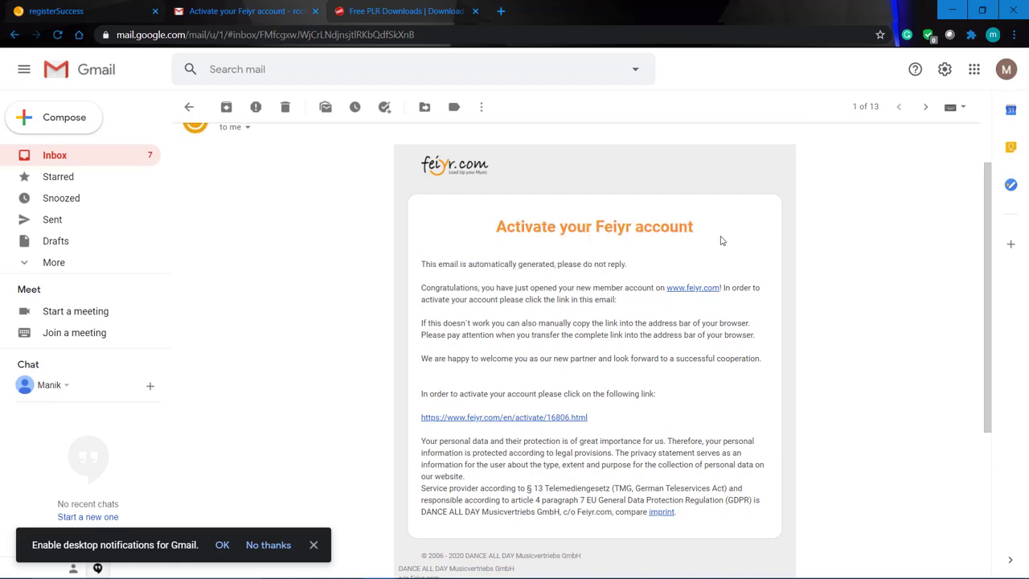
{"action": "left_click", "coordinate": [519, 419]}
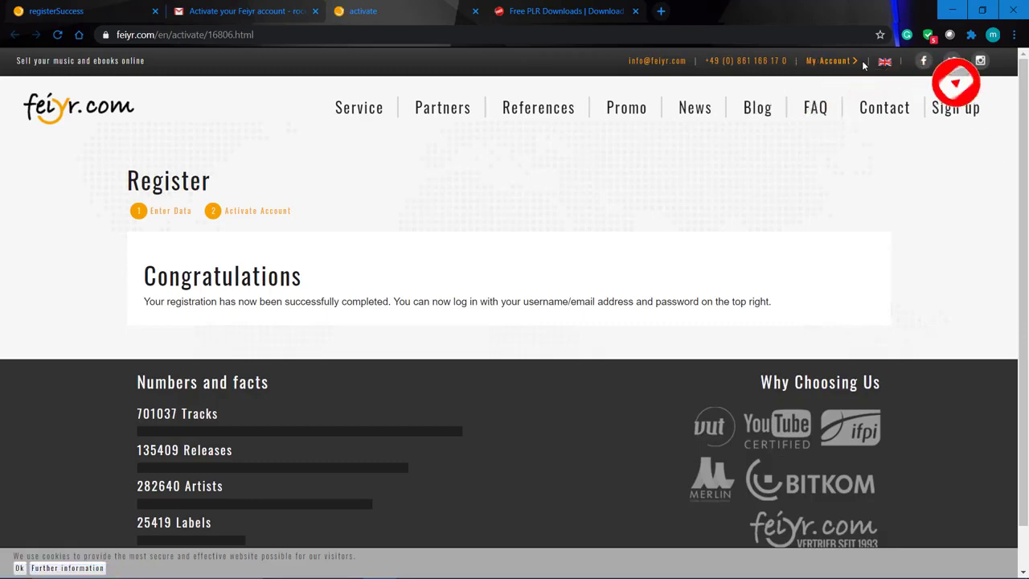
Go to My Account and look over the Top Tools, blog posts and System News.
{"action": "left_click", "coordinate": [819, 66]}
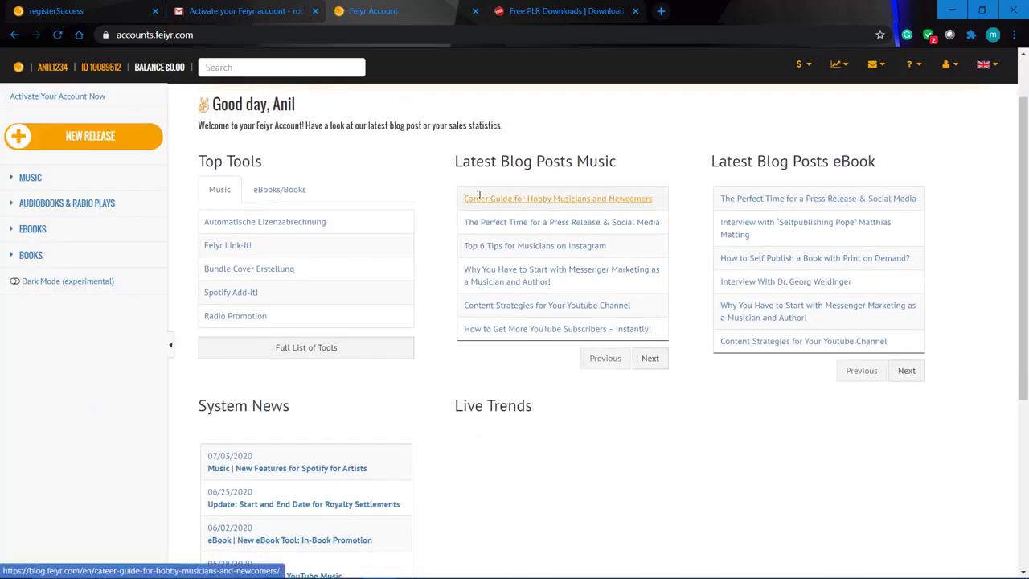
{"action": "scroll", "coordinate": [480, 193], "scroll_direction": "down", "scroll_amount": 4}
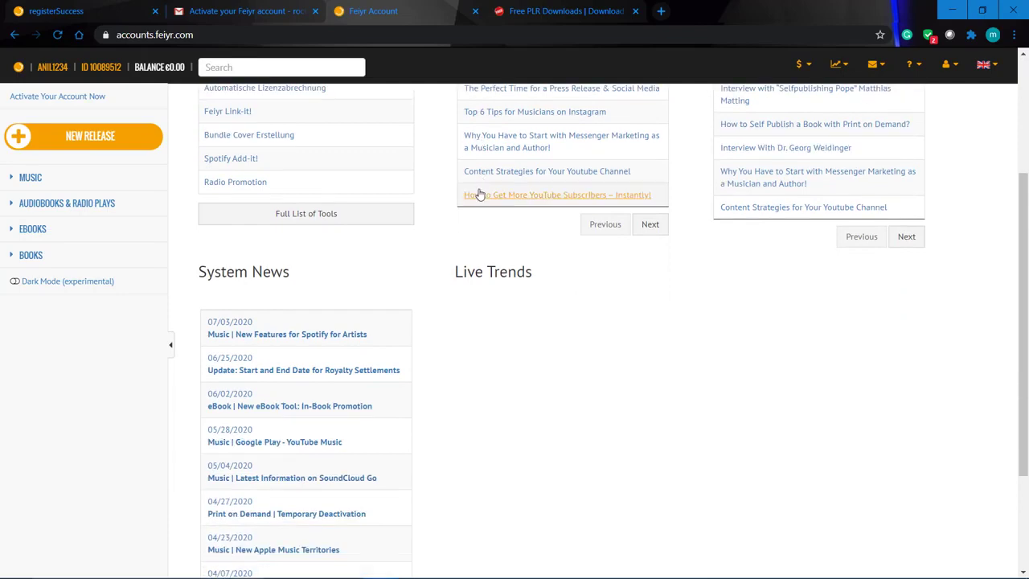
{"action": "scroll", "coordinate": [481, 193], "scroll_direction": "up", "scroll_amount": 4}
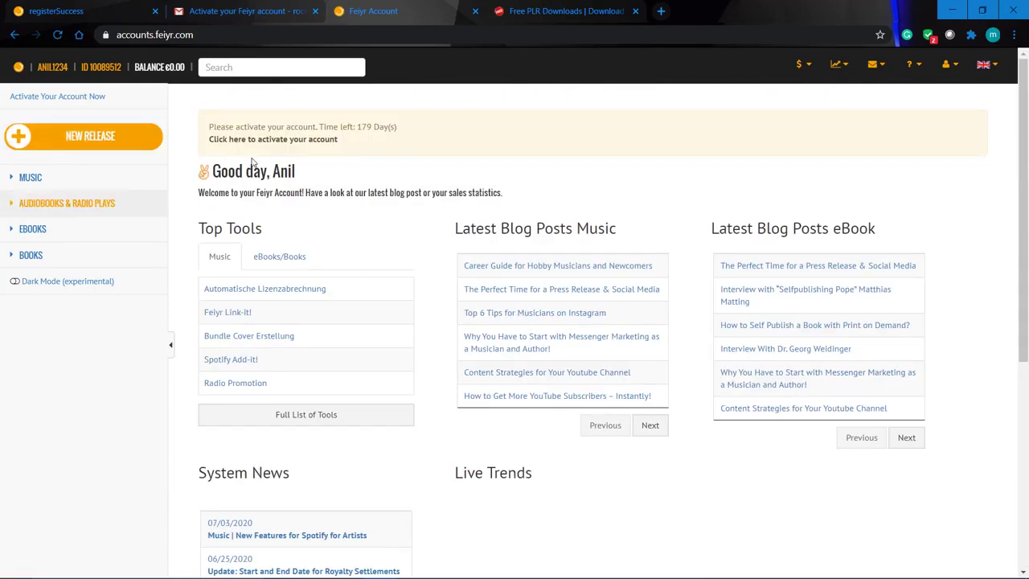
Expand EBOOKS in the sidebar, open the empty eBook list and start a new eBook.
{"action": "left_click", "coordinate": [5, 229]}
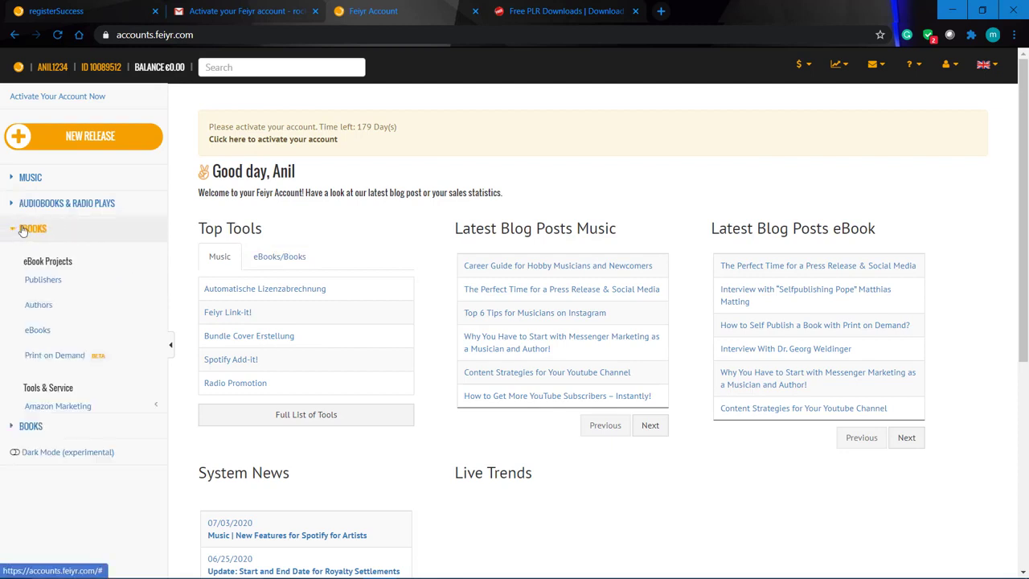
{"action": "scroll", "coordinate": [242, 209], "scroll_direction": "down", "scroll_amount": 1}
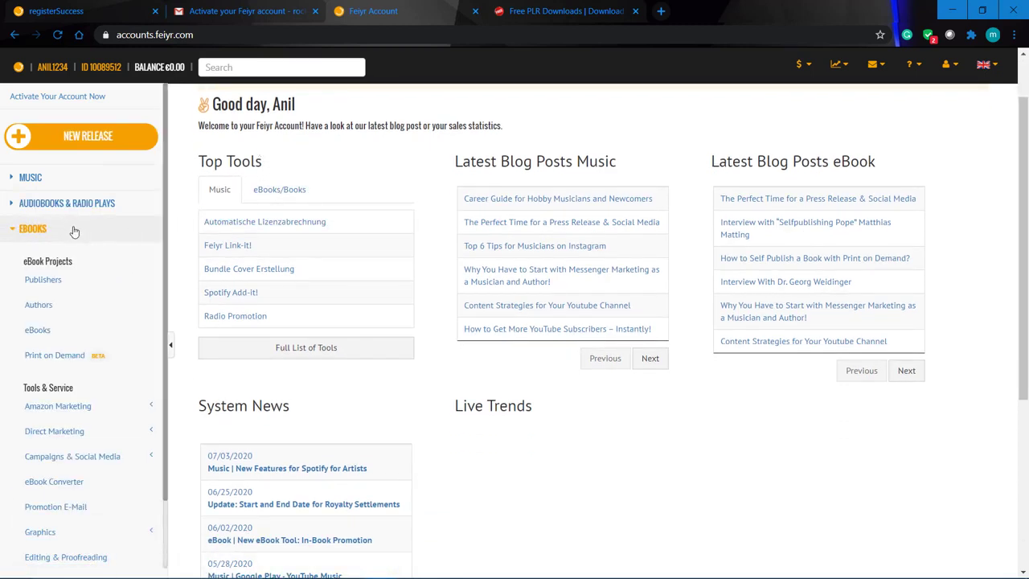
{"action": "left_click", "coordinate": [13, 229]}
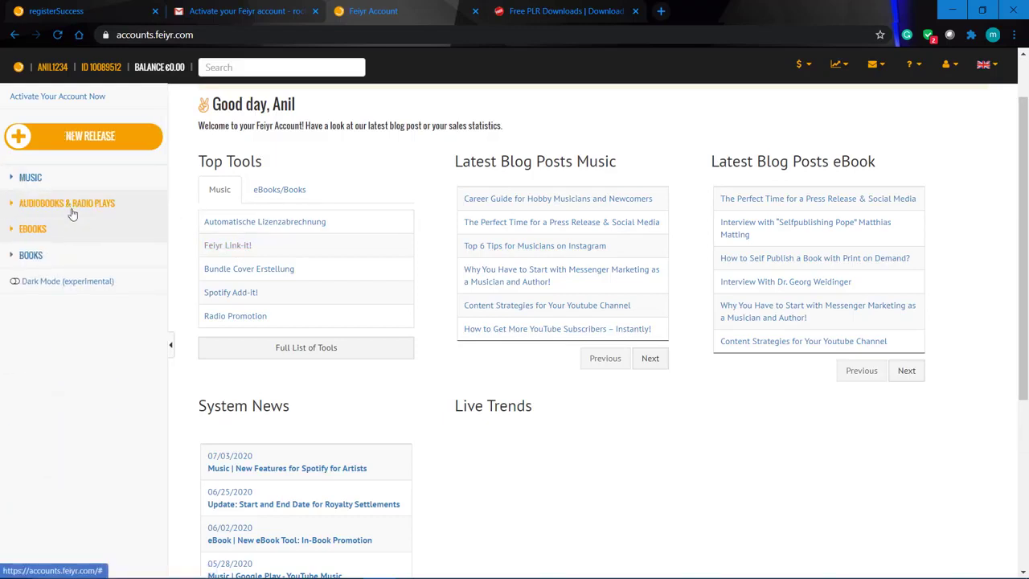
{"action": "left_click", "coordinate": [13, 231]}
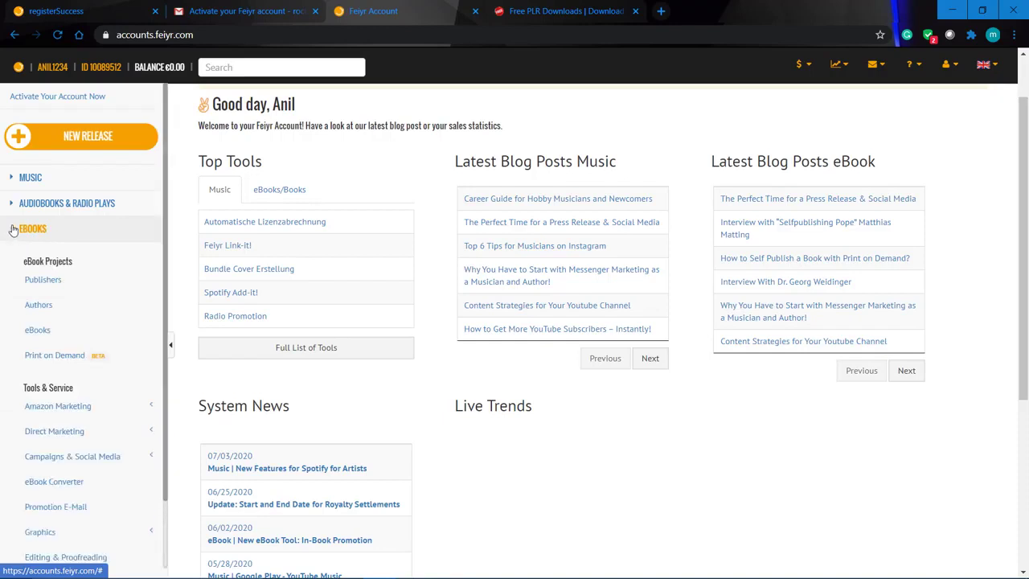
{"action": "left_click", "coordinate": [45, 328]}
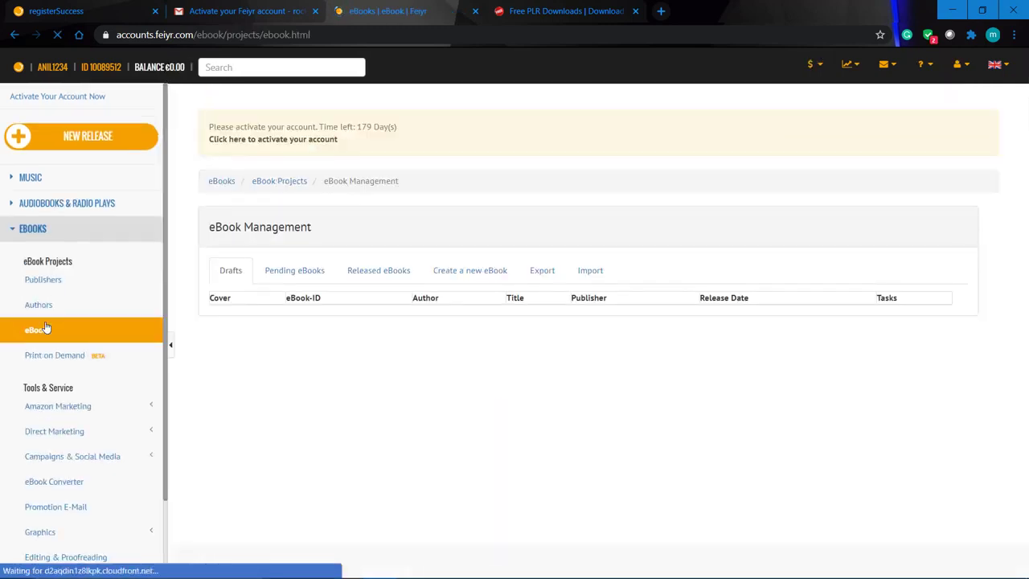
{"action": "left_click", "coordinate": [472, 274]}
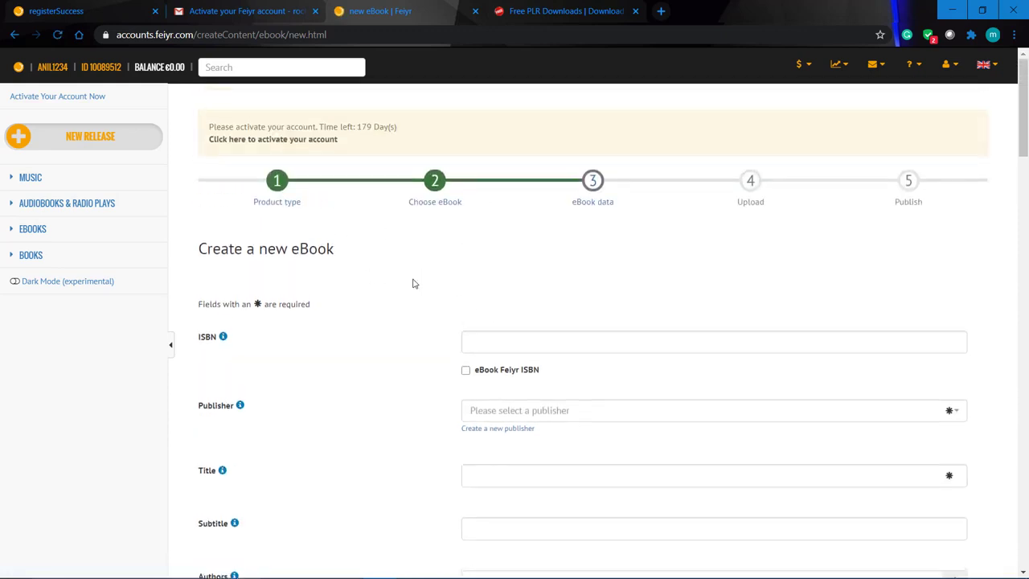
{"action": "scroll", "coordinate": [633, 154], "scroll_direction": "down", "scroll_amount": 1}
{"action": "scroll", "coordinate": [406, 243], "scroll_direction": "down", "scroll_amount": 2}
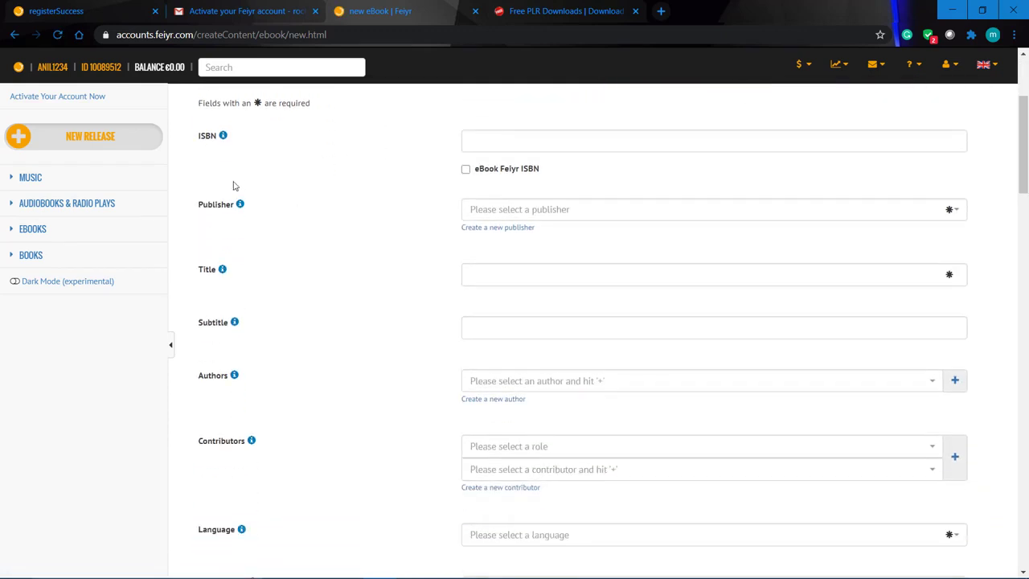
{"action": "left_click_drag", "start_coordinate": [196, 204], "coordinate": [220, 397]}
{"action": "left_click", "coordinate": [268, 404]}
{"action": "scroll", "coordinate": [289, 375], "scroll_direction": "down", "scroll_amount": 2}
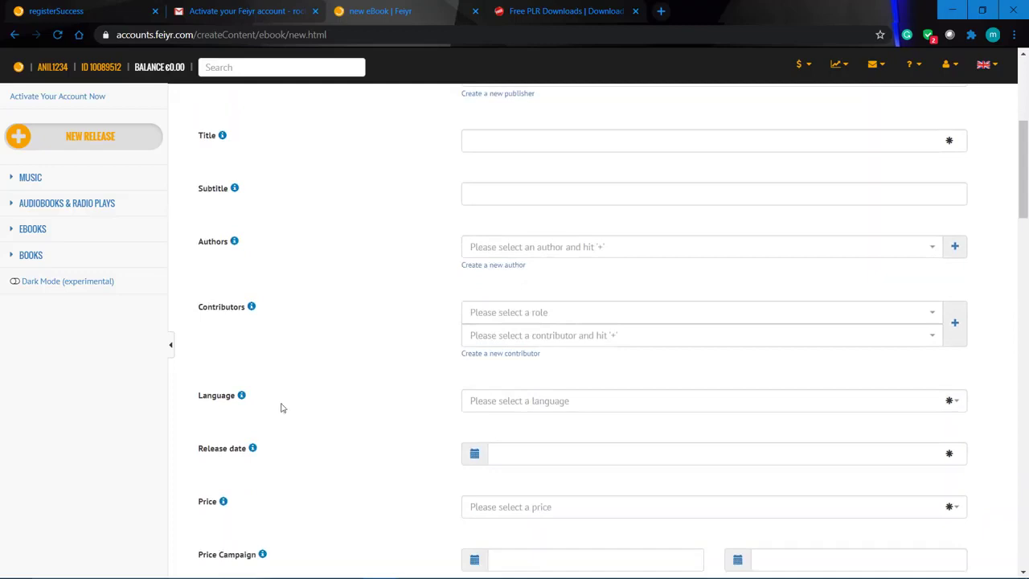
{"action": "left_click_drag", "start_coordinate": [193, 319], "coordinate": [246, 300]}
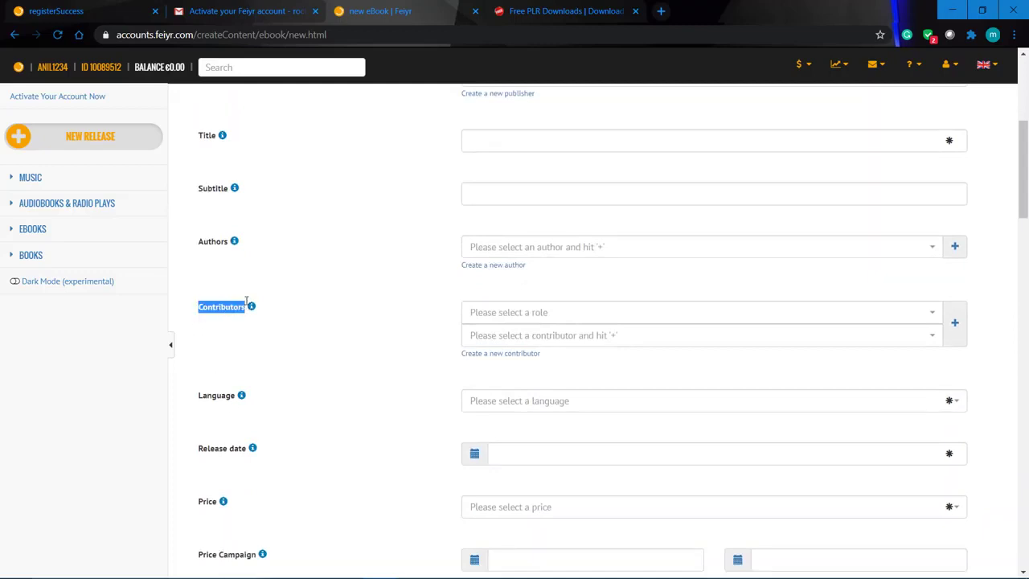
{"action": "left_click", "coordinate": [296, 291]}
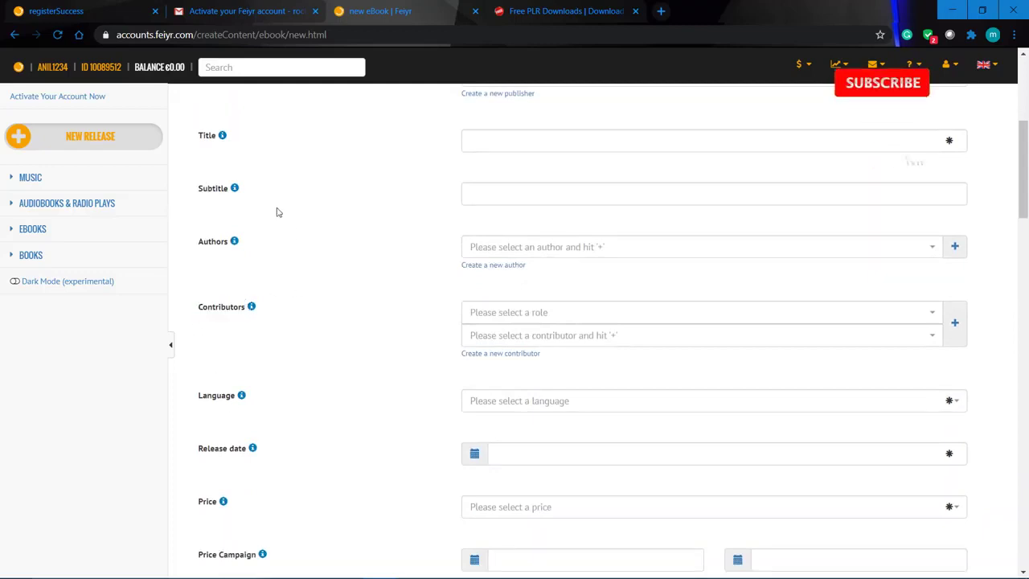
{"action": "scroll", "coordinate": [276, 216], "scroll_direction": "down", "scroll_amount": 5}
{"action": "scroll", "coordinate": [268, 354], "scroll_direction": "down", "scroll_amount": 1}
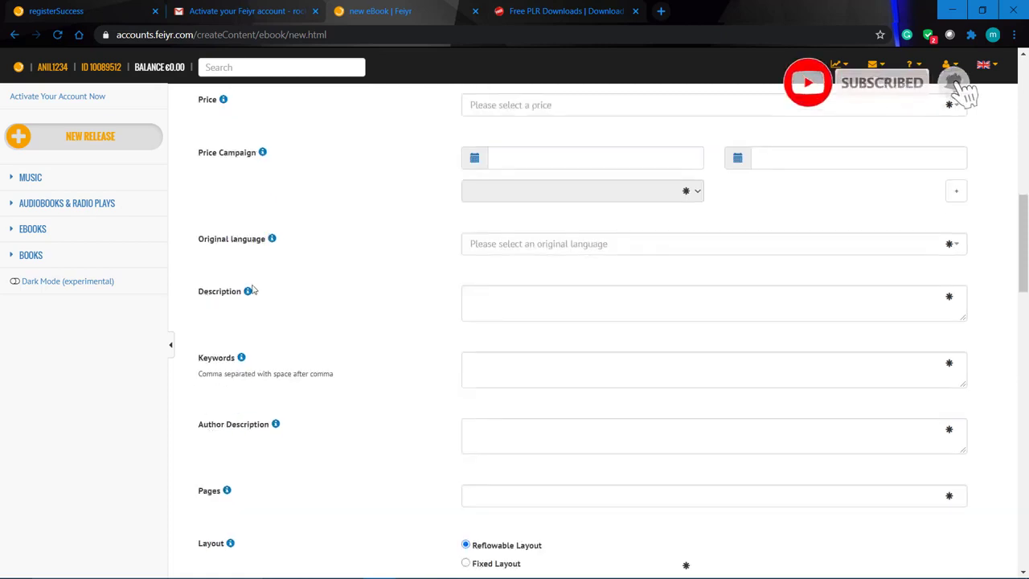
{"action": "left_click_drag", "start_coordinate": [203, 293], "coordinate": [265, 277]}
{"action": "left_click", "coordinate": [211, 244]}
{"action": "left_click_drag", "start_coordinate": [263, 240], "coordinate": [540, 241]}
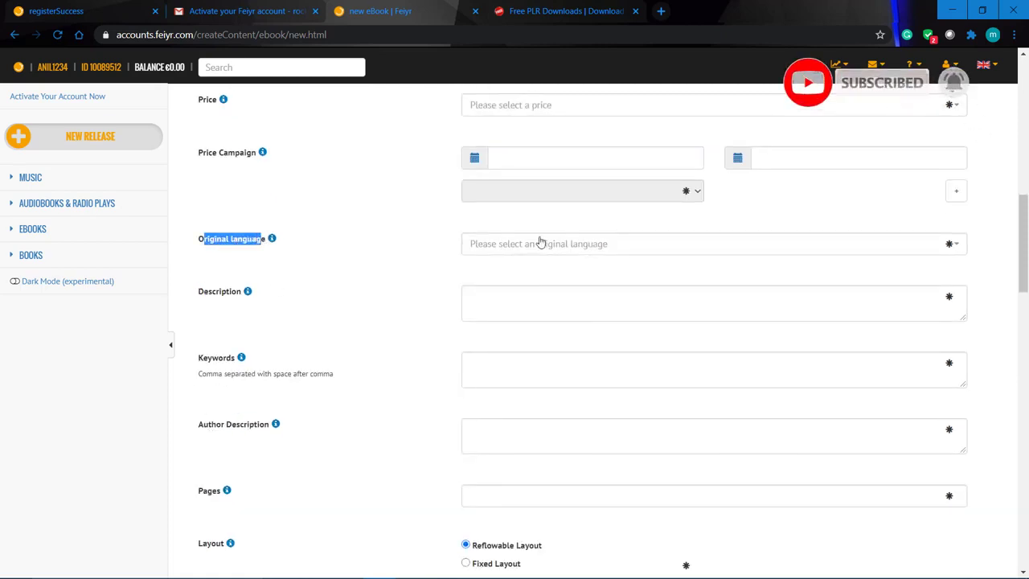
{"action": "left_click_drag", "start_coordinate": [196, 351], "coordinate": [256, 356]}
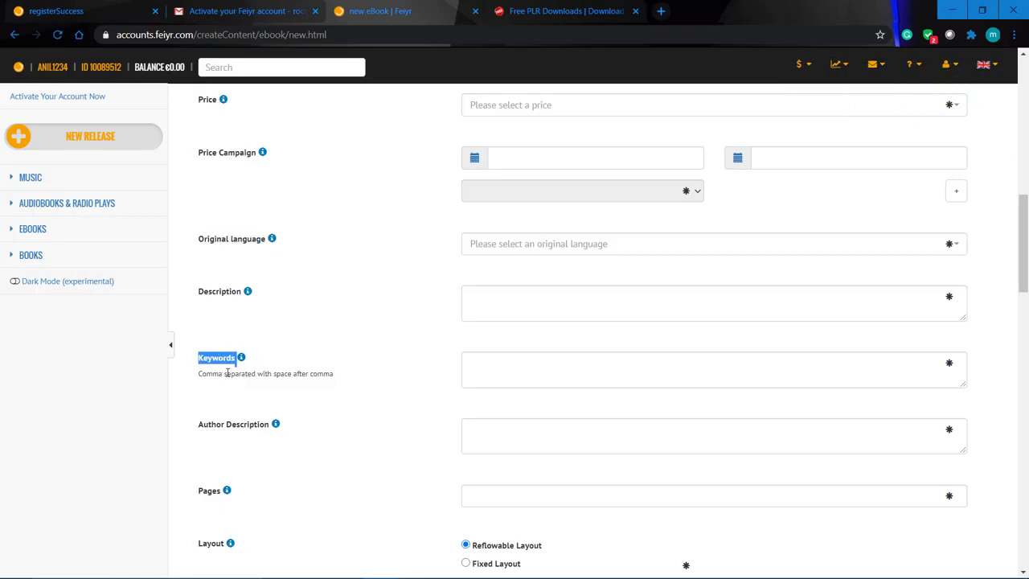
{"action": "left_click", "coordinate": [227, 374]}
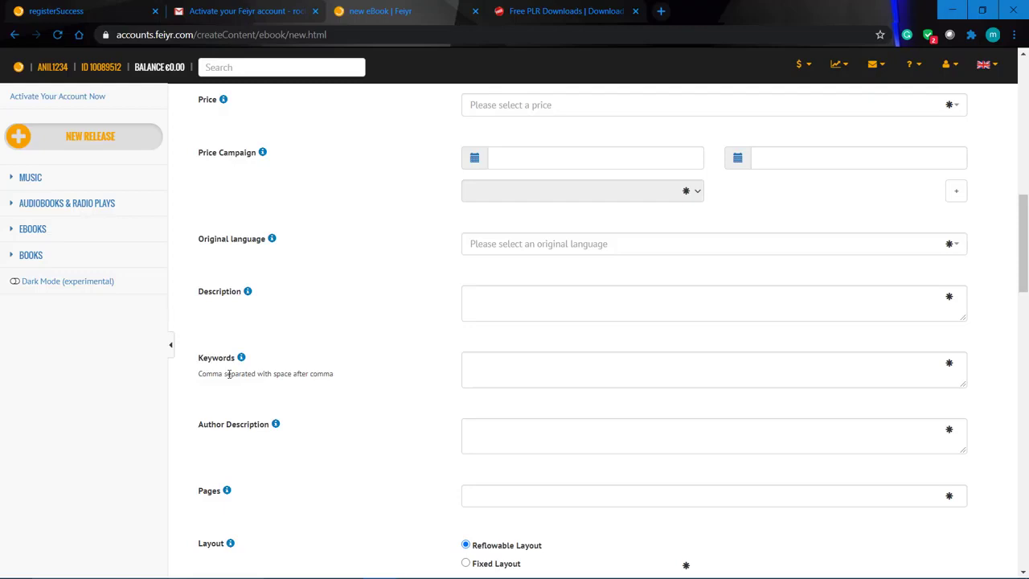
{"action": "scroll", "coordinate": [211, 332], "scroll_direction": "down", "scroll_amount": 3}
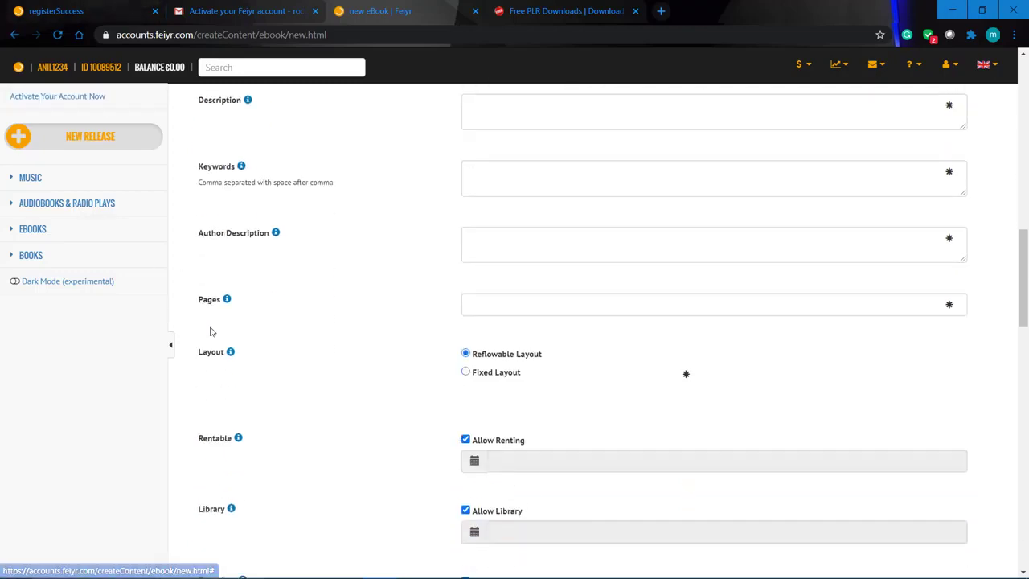
{"action": "left_click_drag", "start_coordinate": [200, 229], "coordinate": [269, 226]}
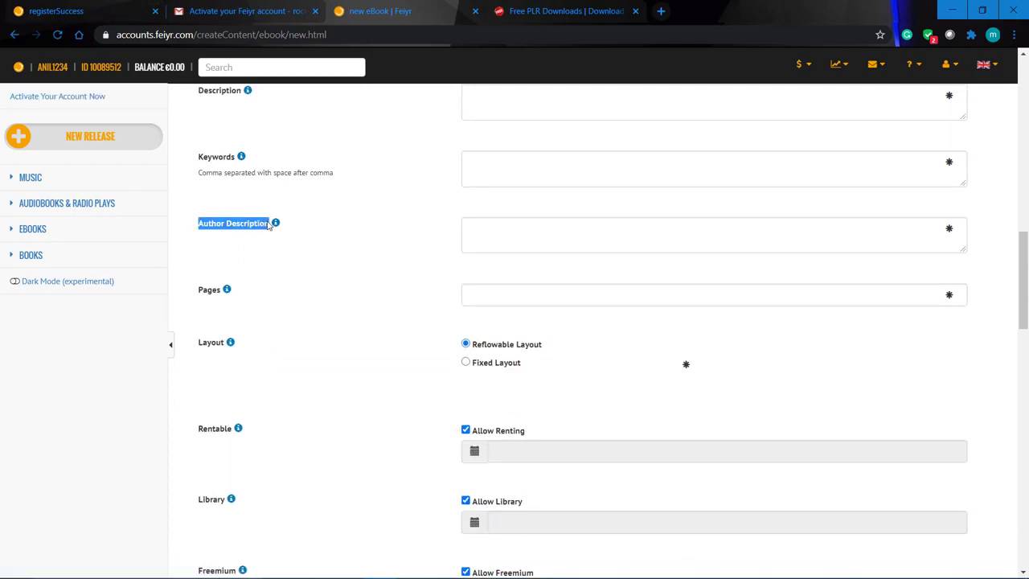
{"action": "left_click", "coordinate": [490, 229]}
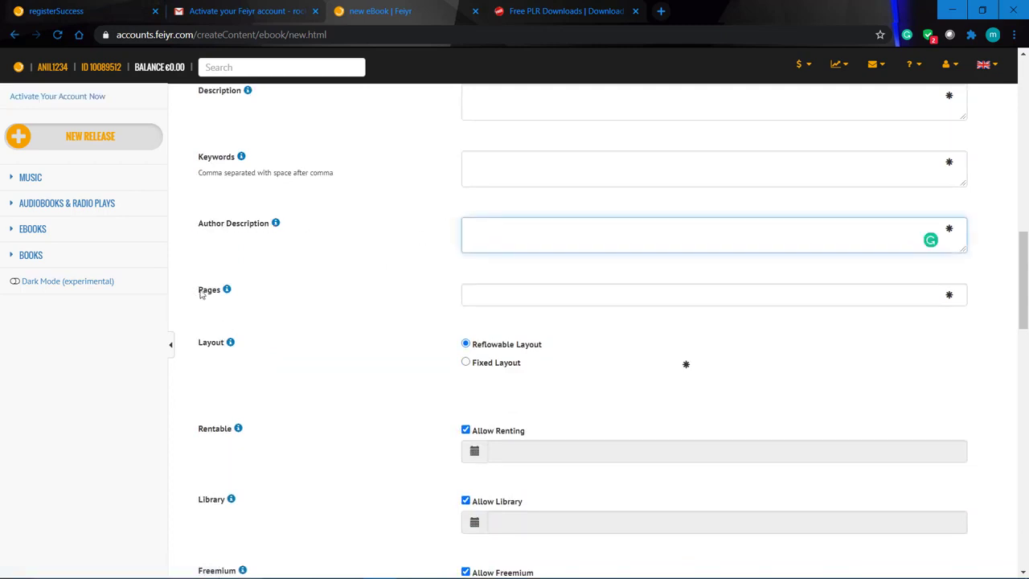
{"action": "left_click_drag", "start_coordinate": [199, 294], "coordinate": [220, 295]}
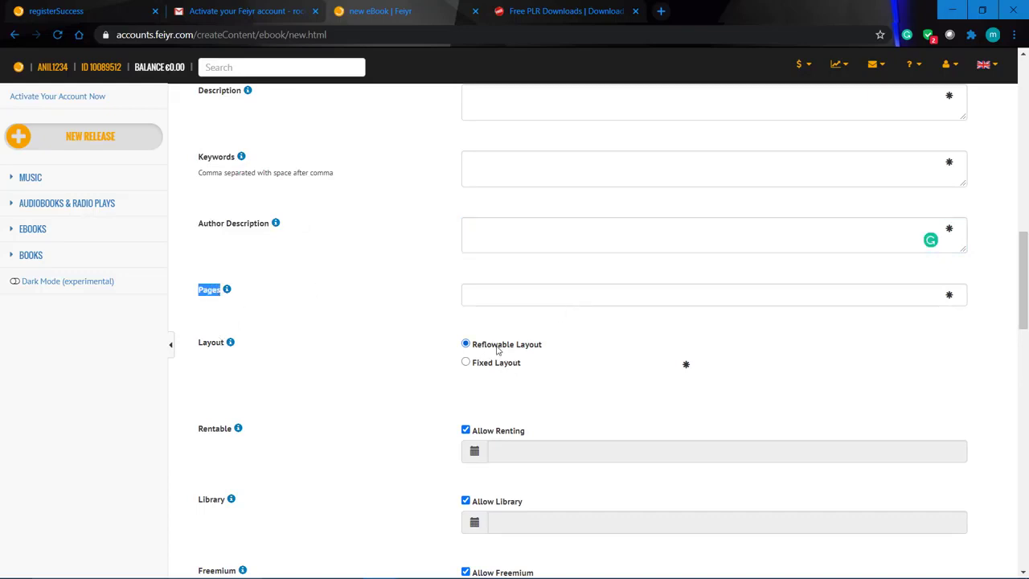
{"action": "scroll", "coordinate": [356, 390], "scroll_direction": "down", "scroll_amount": 2}
{"action": "left_click", "coordinate": [305, 357]}
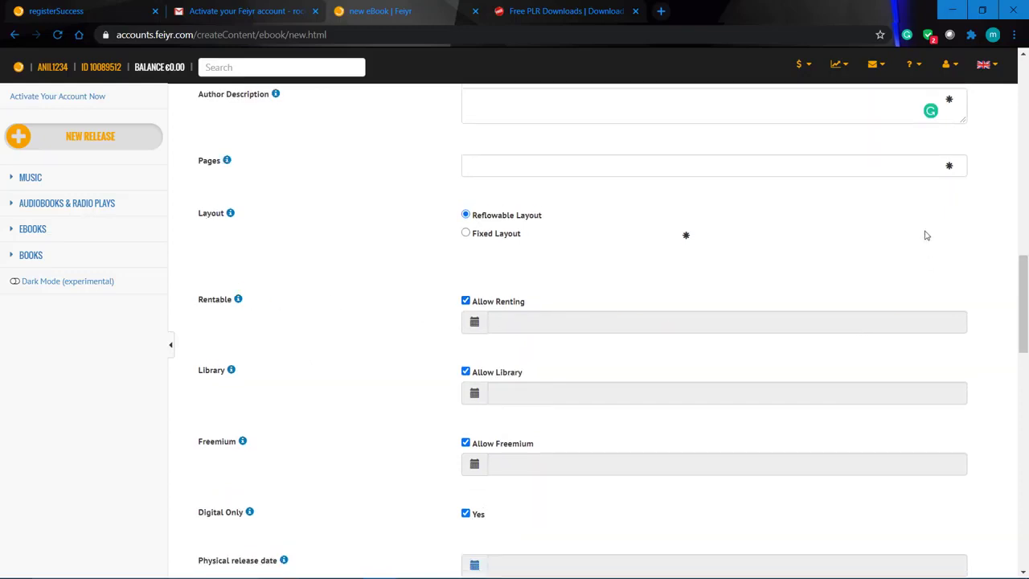
Check the Cancellation Date picker and leave it at 12/31/2099.
{"action": "scroll", "coordinate": [926, 233], "scroll_direction": "up", "scroll_amount": 1}
{"action": "scroll", "coordinate": [947, 153], "scroll_direction": "up", "scroll_amount": 2}
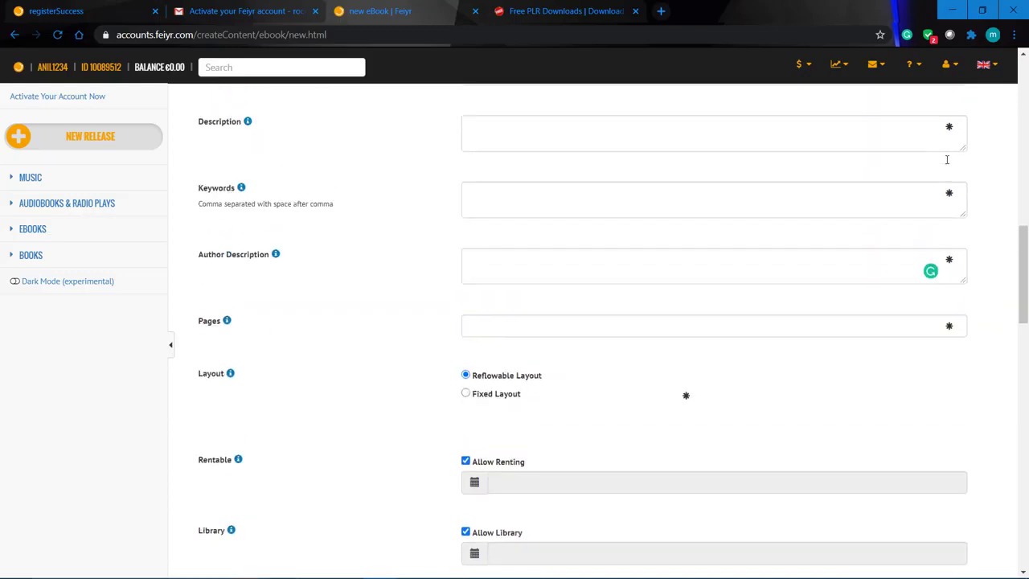
{"action": "scroll", "coordinate": [359, 218], "scroll_direction": "down", "scroll_amount": 5}
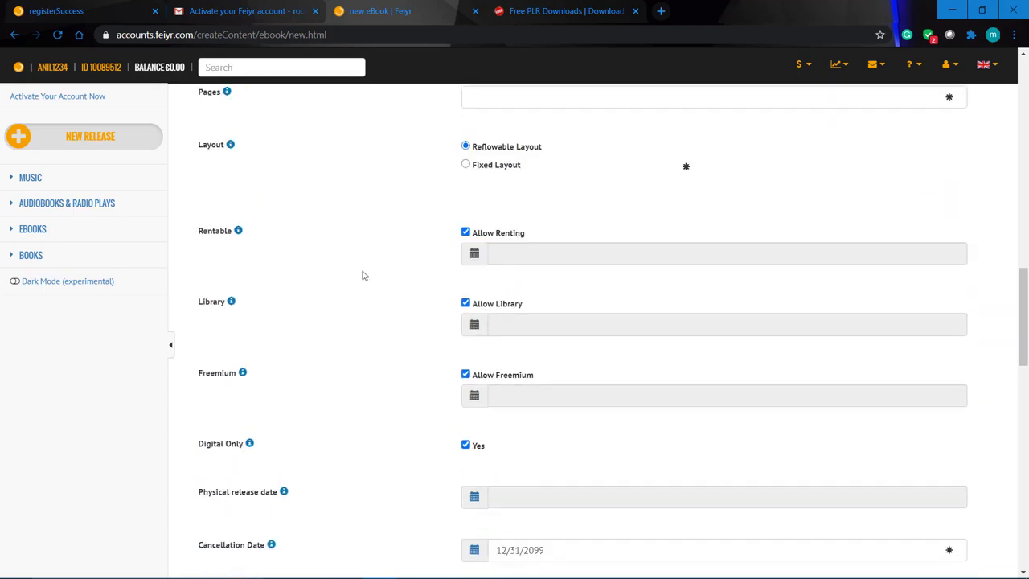
{"action": "scroll", "coordinate": [402, 269], "scroll_direction": "down", "scroll_amount": 2}
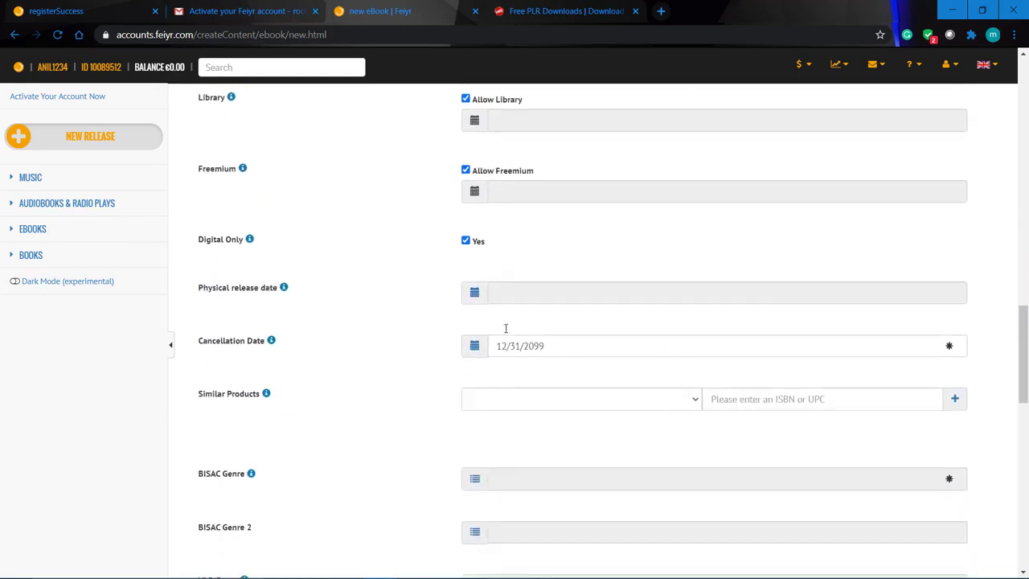
{"action": "scroll", "coordinate": [347, 253], "scroll_direction": "down", "scroll_amount": 1}
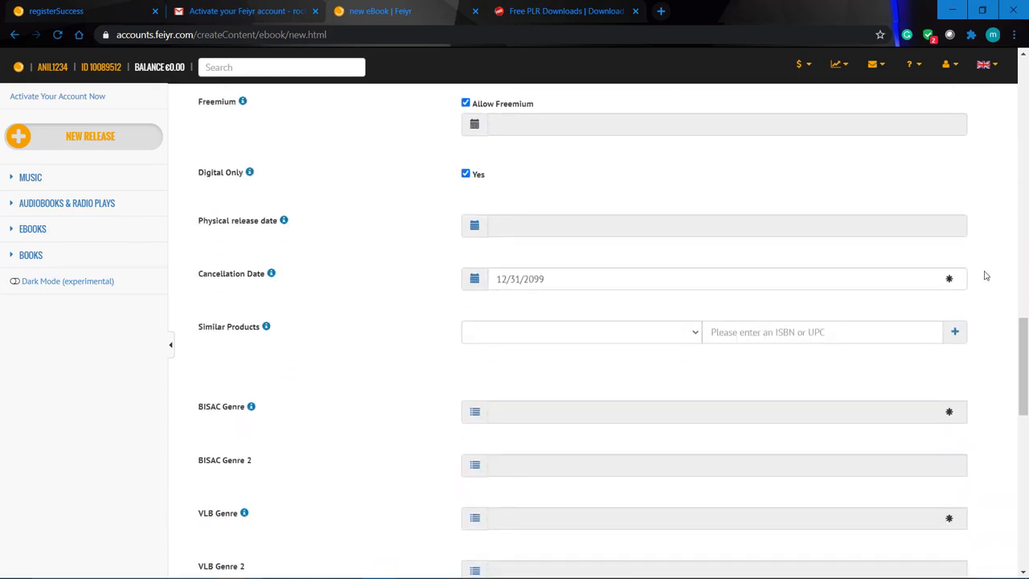
{"action": "left_click_drag", "start_coordinate": [193, 285], "coordinate": [295, 286]}
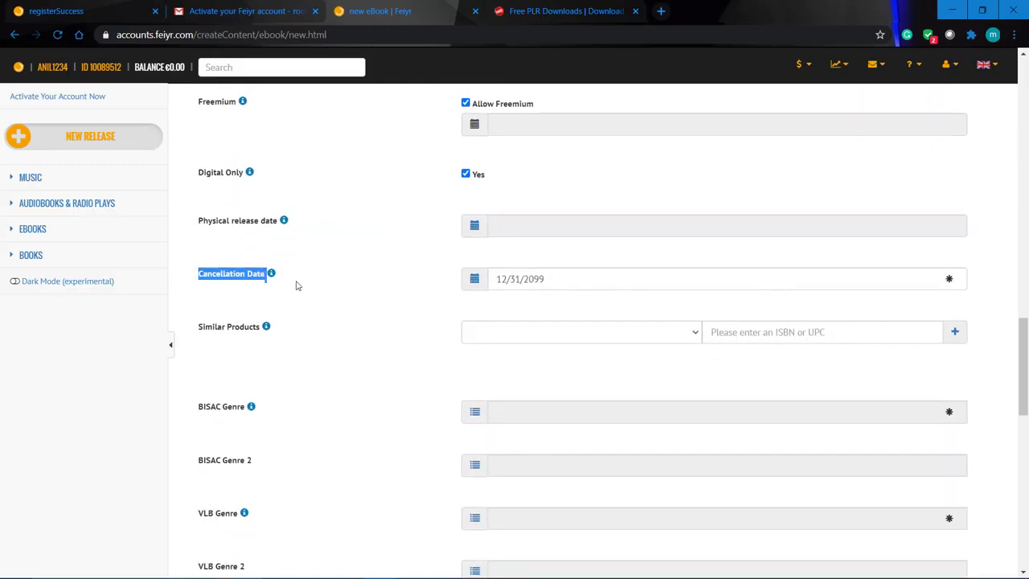
{"action": "left_click_drag", "start_coordinate": [547, 278], "coordinate": [523, 279]}
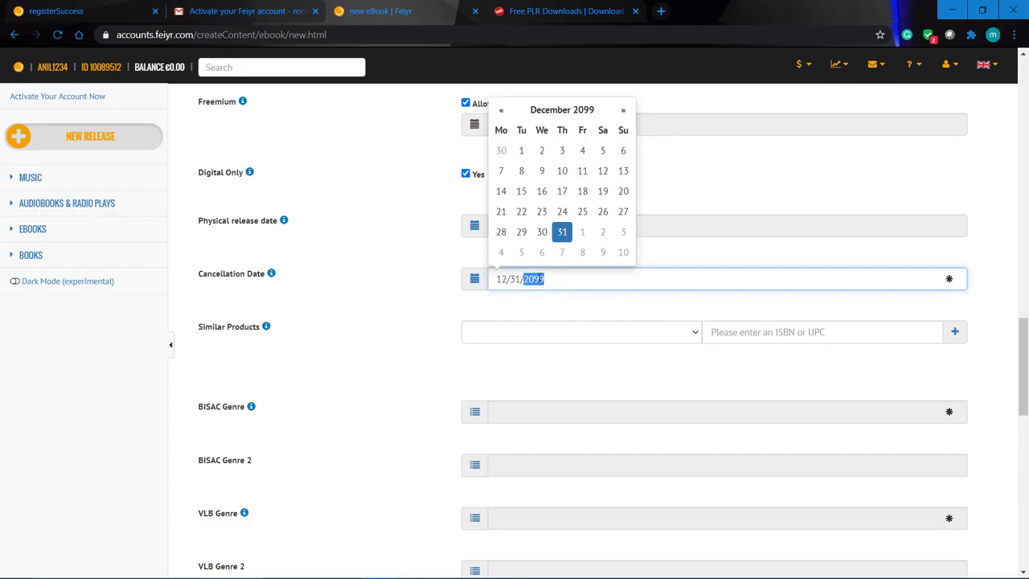
{"action": "left_click", "coordinate": [372, 326]}
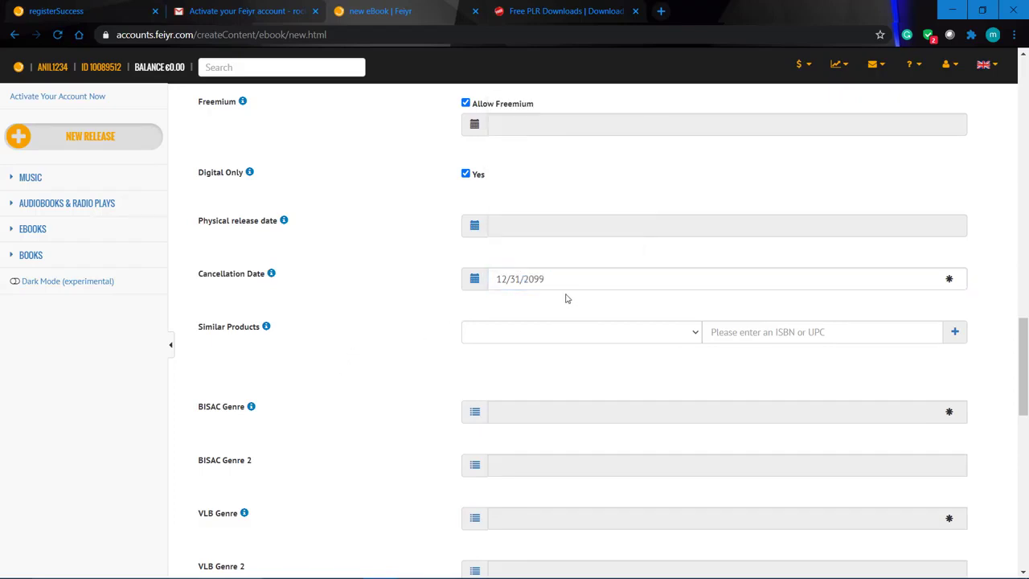
Bring up the BISAC Genre chooser for the eBook.
{"action": "scroll", "coordinate": [565, 298], "scroll_direction": "down", "scroll_amount": 3}
{"action": "scroll", "coordinate": [558, 236], "scroll_direction": "up", "scroll_amount": 3}
{"action": "scroll", "coordinate": [300, 364], "scroll_direction": "down", "scroll_amount": 2}
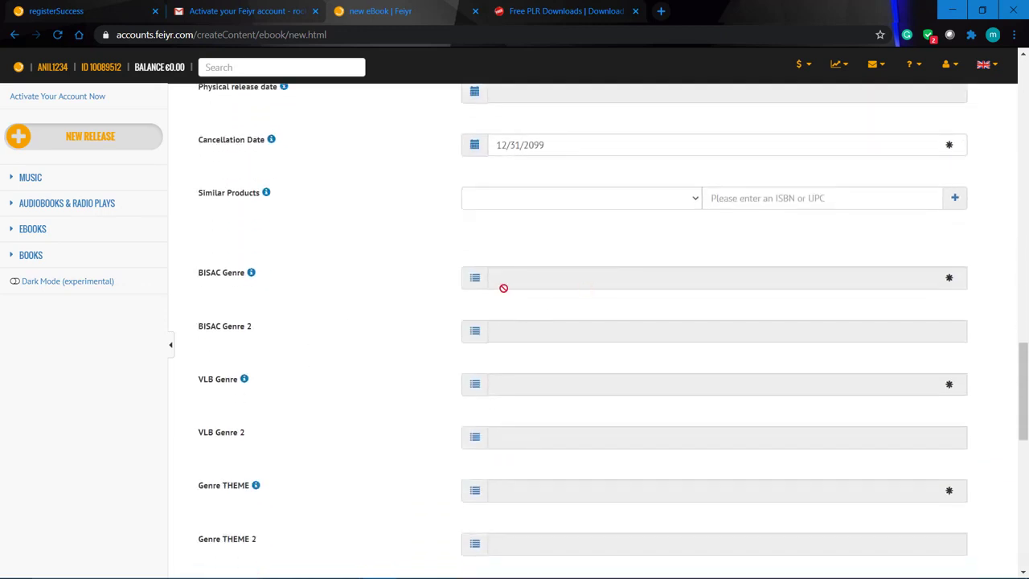
{"action": "left_click", "coordinate": [476, 279]}
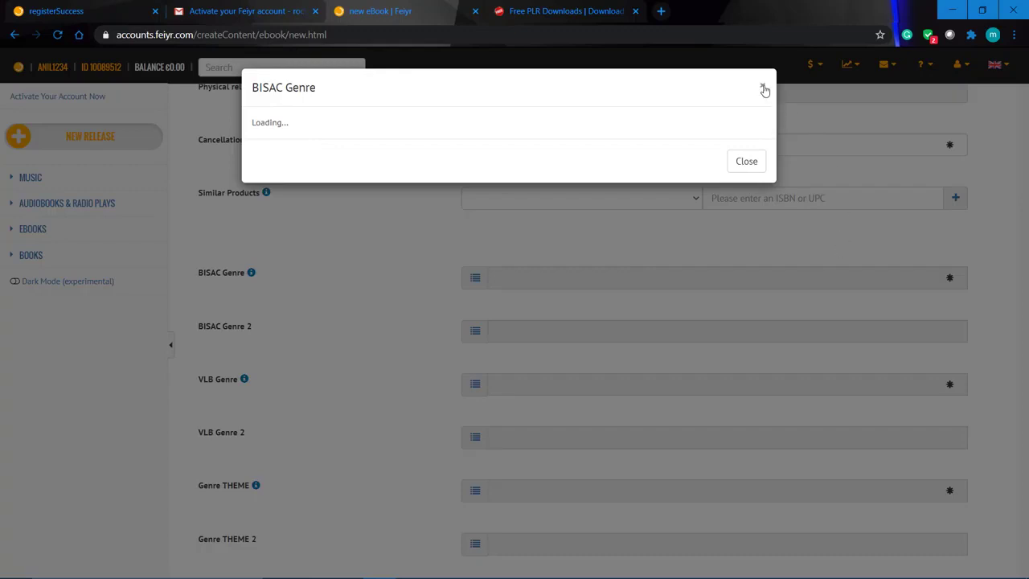
Close the still-loading BISAC chooser and bring up the Genre THEME chooser instead.
{"action": "left_click", "coordinate": [765, 91]}
{"action": "scroll", "coordinate": [719, 297], "scroll_direction": "down", "scroll_amount": 2}
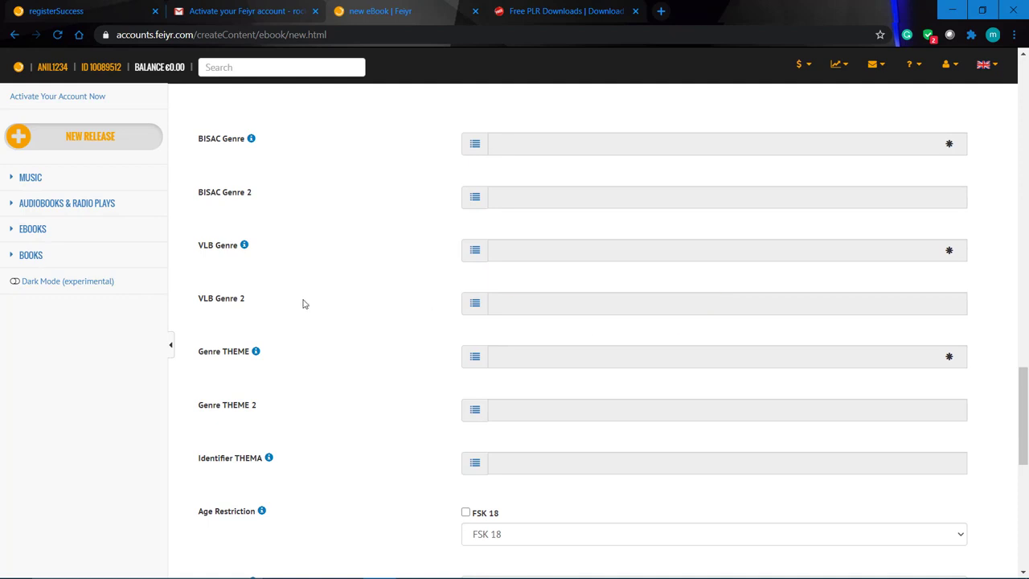
{"action": "left_click", "coordinate": [474, 358]}
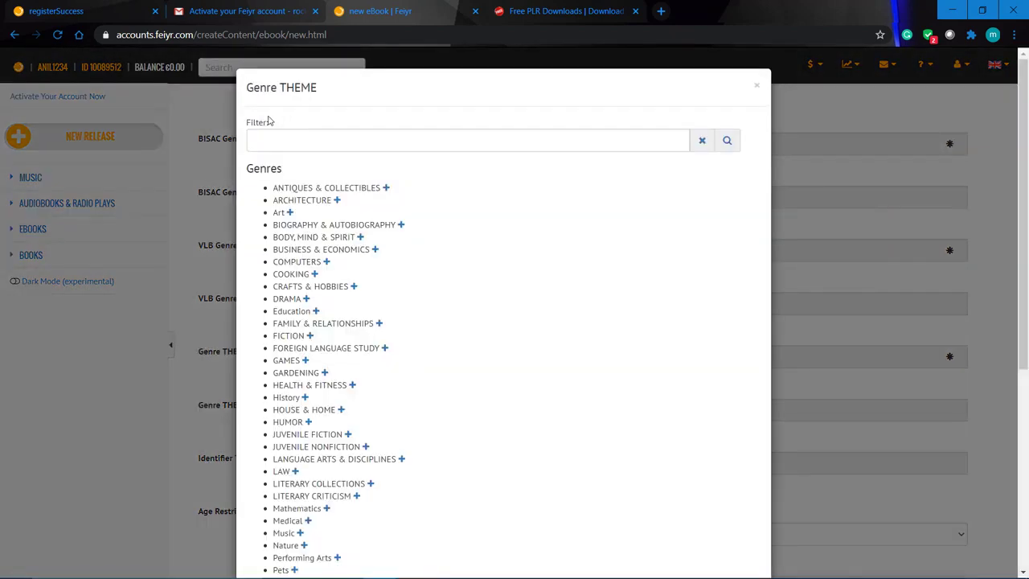
{"action": "scroll", "coordinate": [363, 219], "scroll_direction": "down", "scroll_amount": 4}
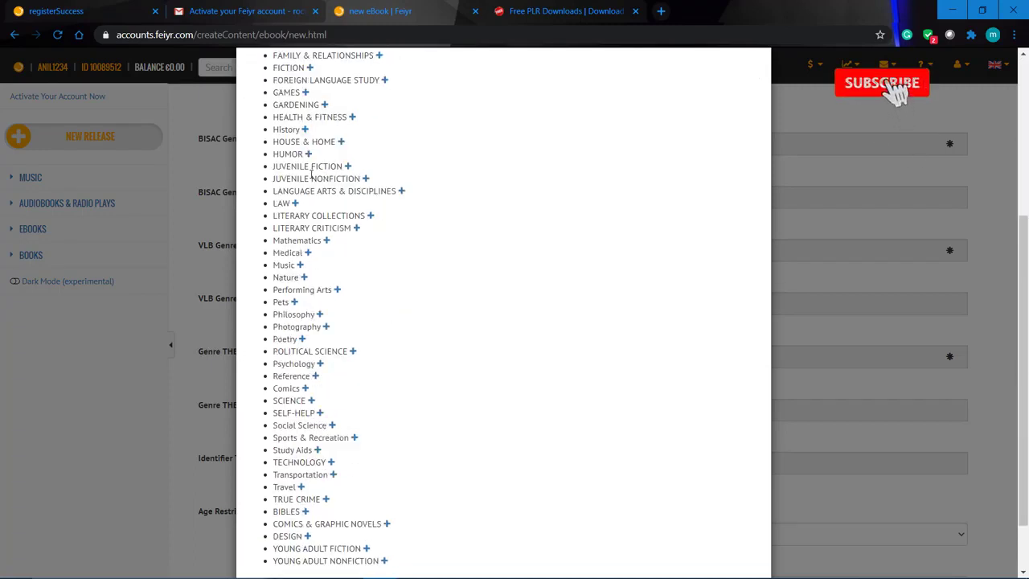
{"action": "scroll", "coordinate": [306, 201], "scroll_direction": "up", "scroll_amount": 4}
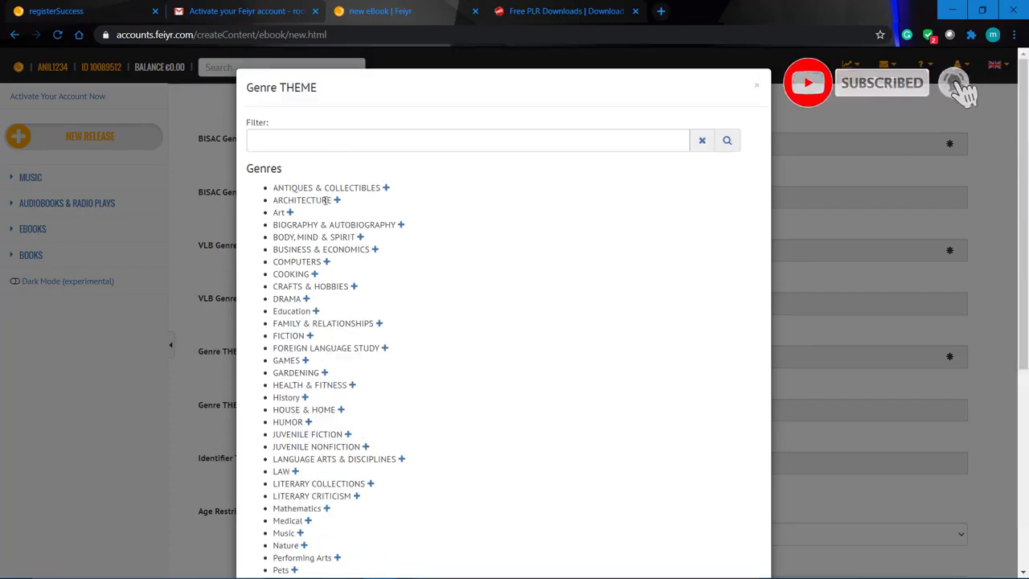
Expand CRAFTS & HOBBIES and pick General as the eBook's genre.
{"action": "double_click", "coordinate": [291, 262]}
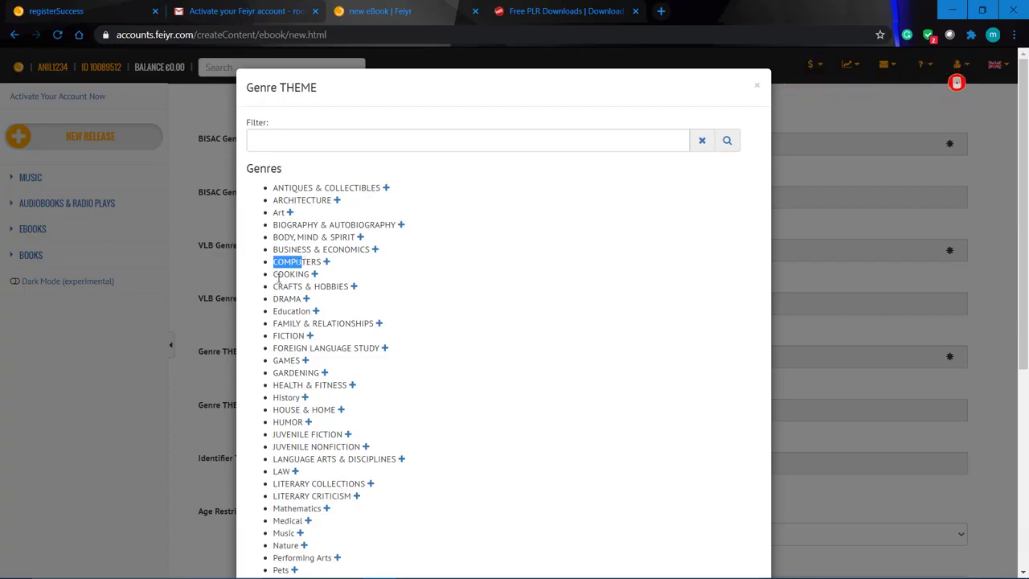
{"action": "double_click", "coordinate": [308, 276]}
{"action": "left_click_drag", "start_coordinate": [276, 286], "coordinate": [320, 287]}
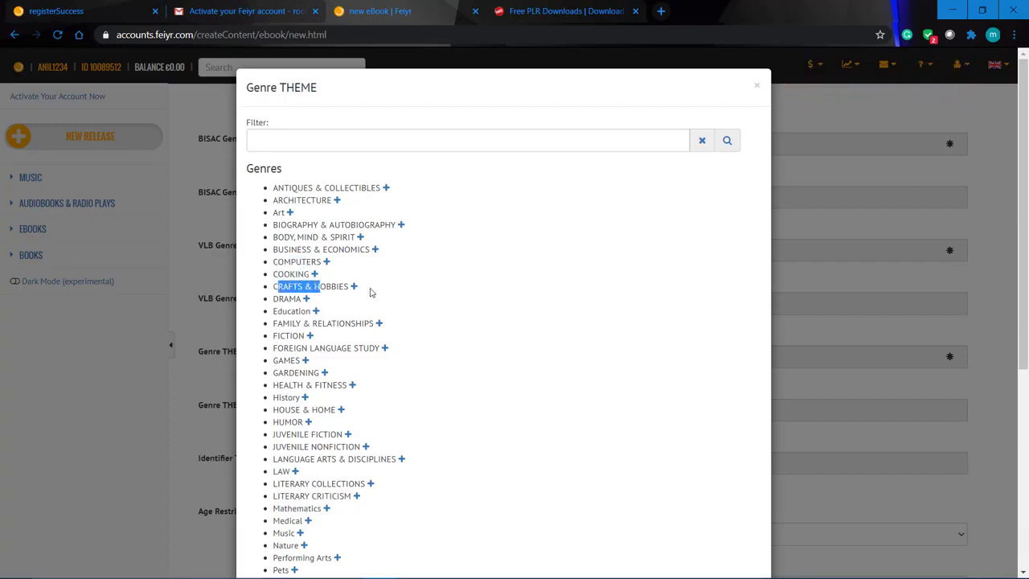
{"action": "left_click", "coordinate": [356, 287]}
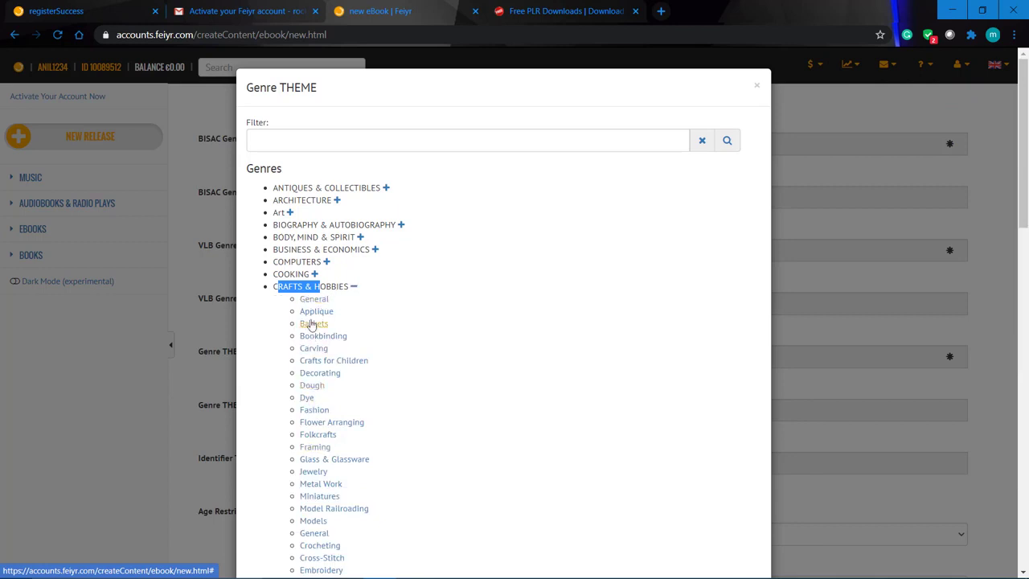
{"action": "left_click", "coordinate": [315, 299]}
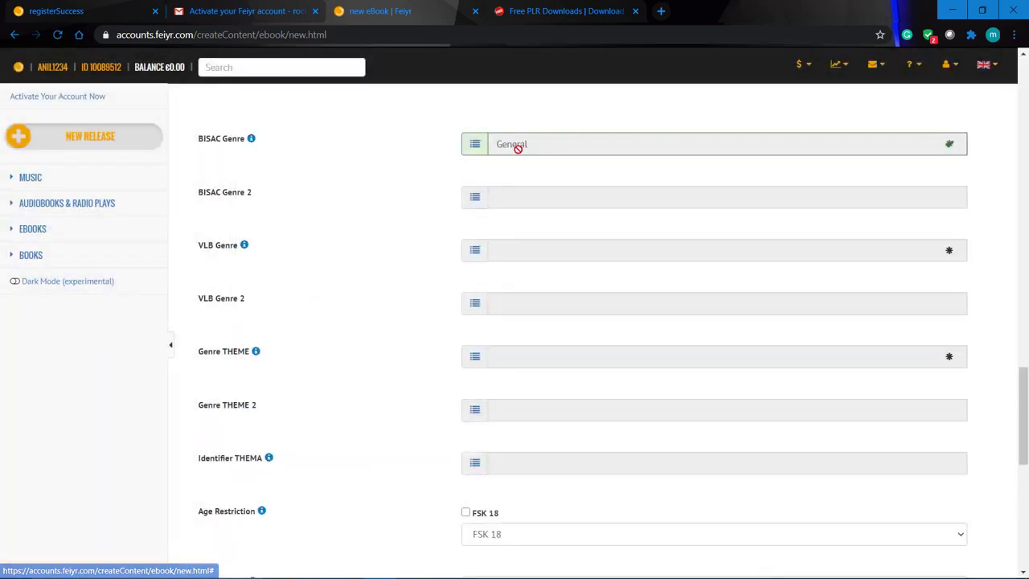
{"action": "scroll", "coordinate": [364, 255], "scroll_direction": "up", "scroll_amount": 2}
{"action": "scroll", "coordinate": [368, 266], "scroll_direction": "up", "scroll_amount": 1}
{"action": "scroll", "coordinate": [375, 292], "scroll_direction": "down", "scroll_amount": 1}
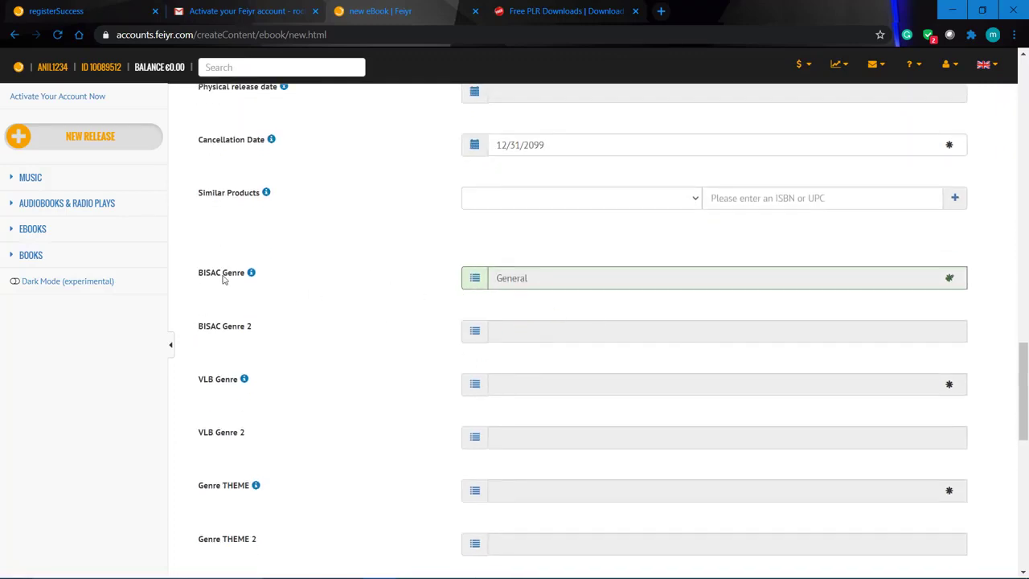
Set the eBook's Age Restriction to 13+.
{"action": "left_click_drag", "start_coordinate": [222, 276], "coordinate": [246, 276]}
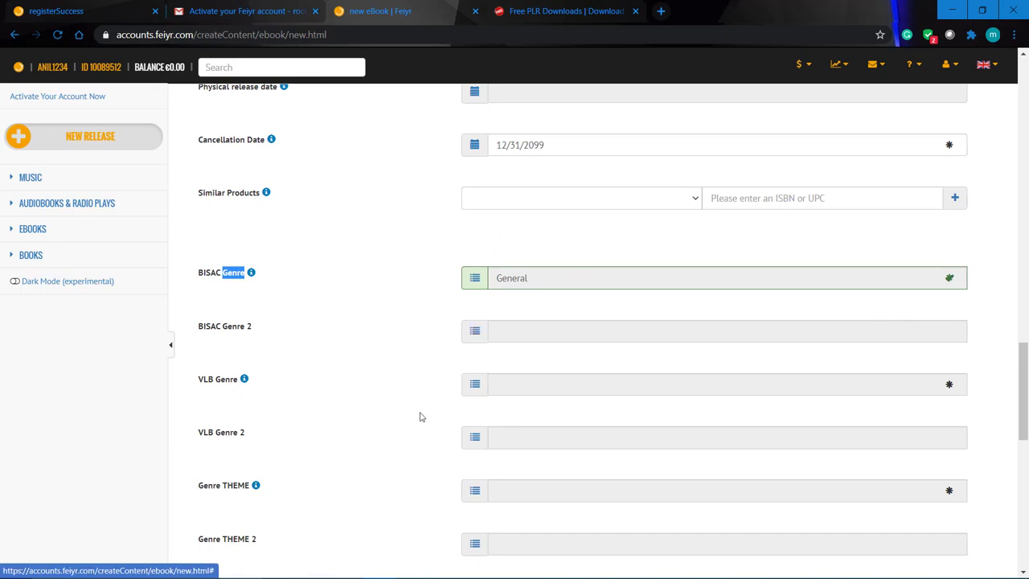
{"action": "scroll", "coordinate": [421, 416], "scroll_direction": "down", "scroll_amount": 3}
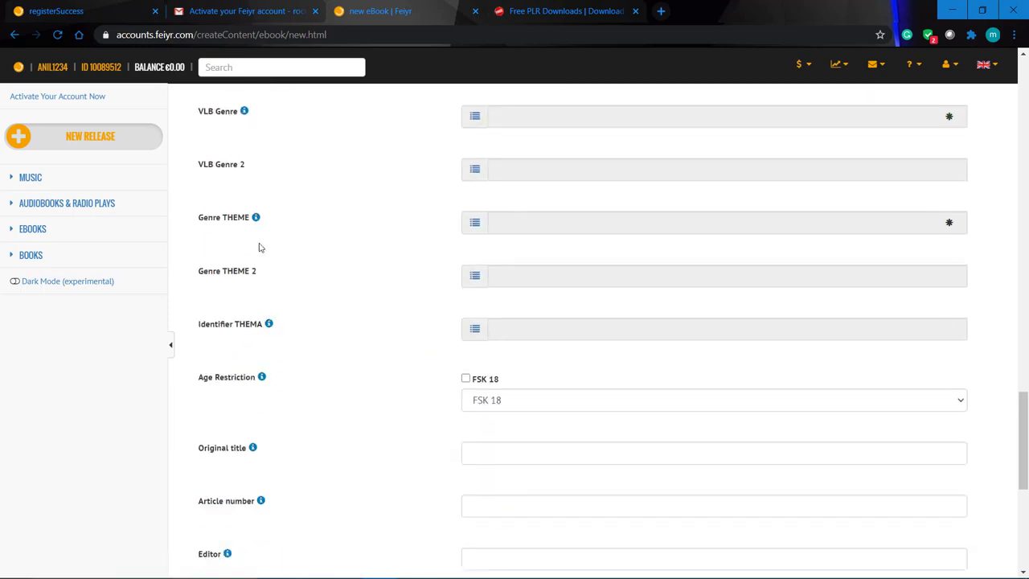
{"action": "scroll", "coordinate": [425, 336], "scroll_direction": "down", "scroll_amount": 1}
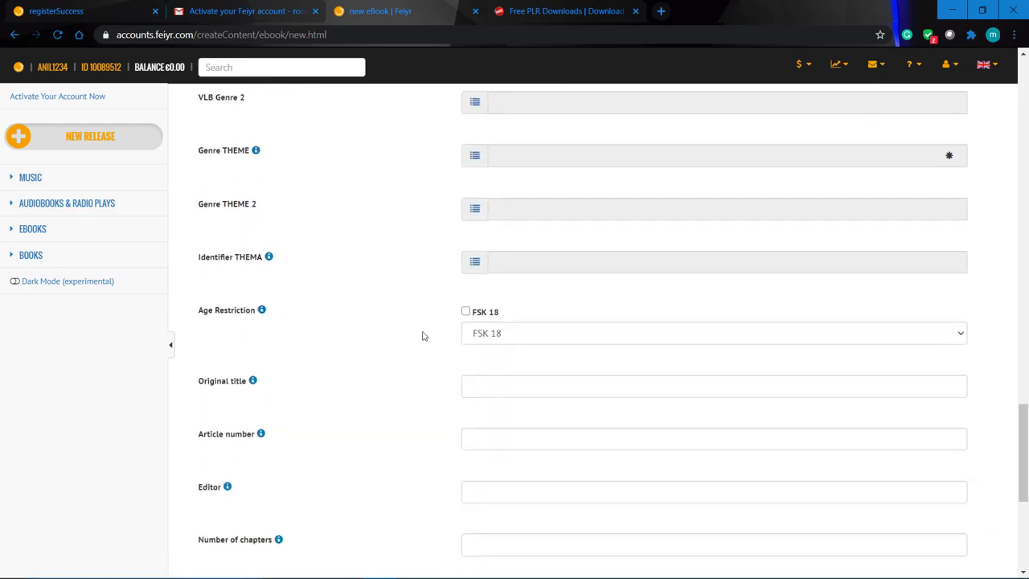
{"action": "left_click", "coordinate": [492, 337]}
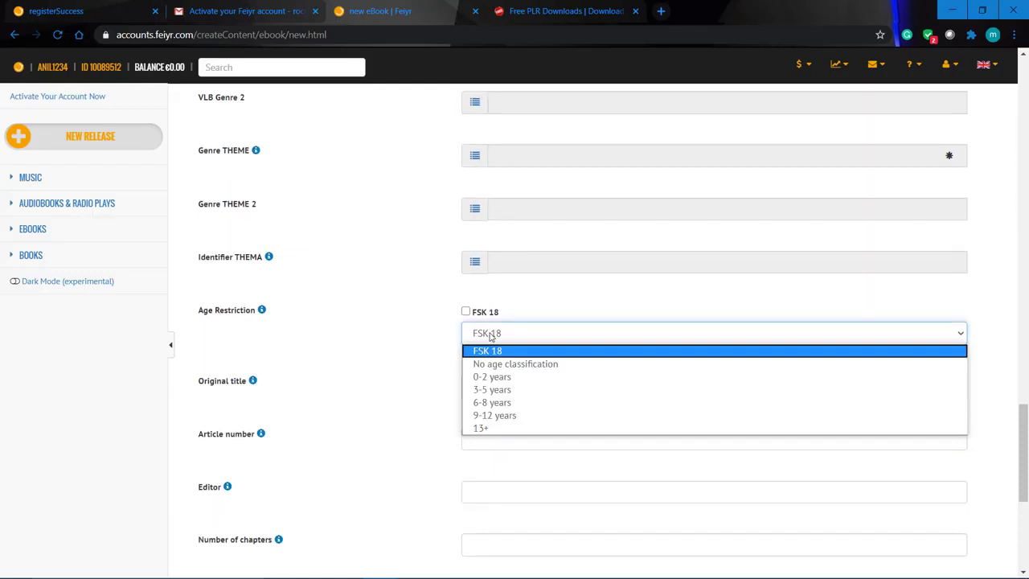
{"action": "left_click", "coordinate": [483, 428]}
{"action": "left_click", "coordinate": [497, 336]}
{"action": "left_click", "coordinate": [502, 402]}
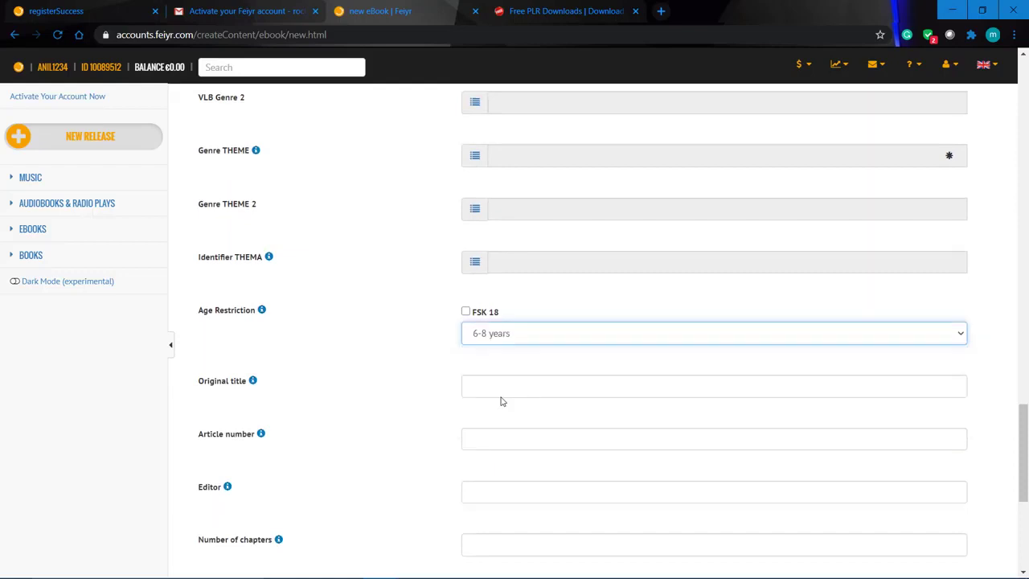
{"action": "left_click", "coordinate": [501, 338]}
{"action": "left_click", "coordinate": [511, 428]}
Review Original title, Article number and Book Series down to Continue, leaving them empty.
{"action": "scroll", "coordinate": [362, 322], "scroll_direction": "down", "scroll_amount": 1}
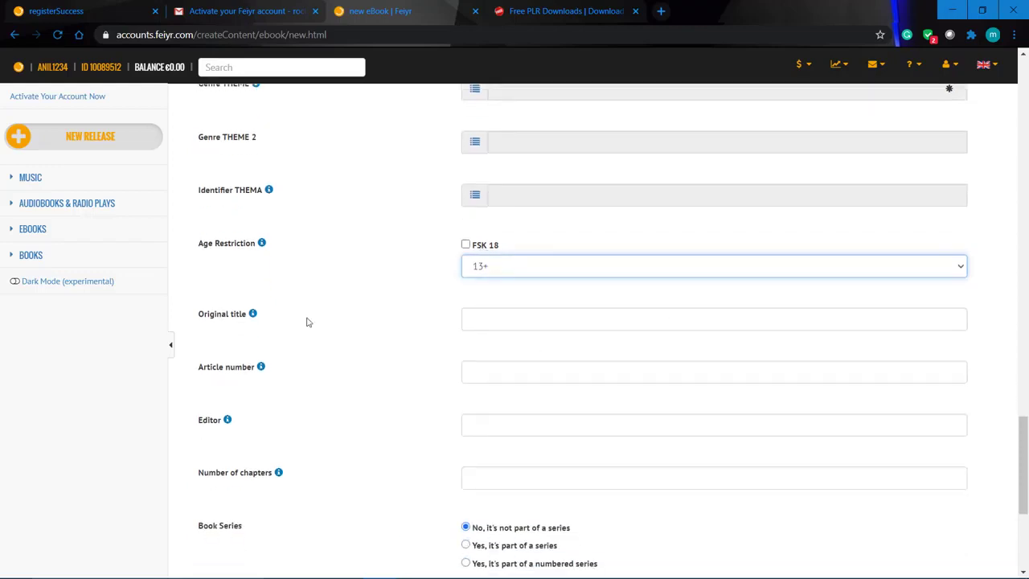
{"action": "scroll", "coordinate": [267, 288], "scroll_direction": "down", "scroll_amount": 1}
{"action": "left_click_drag", "start_coordinate": [196, 251], "coordinate": [247, 251]}
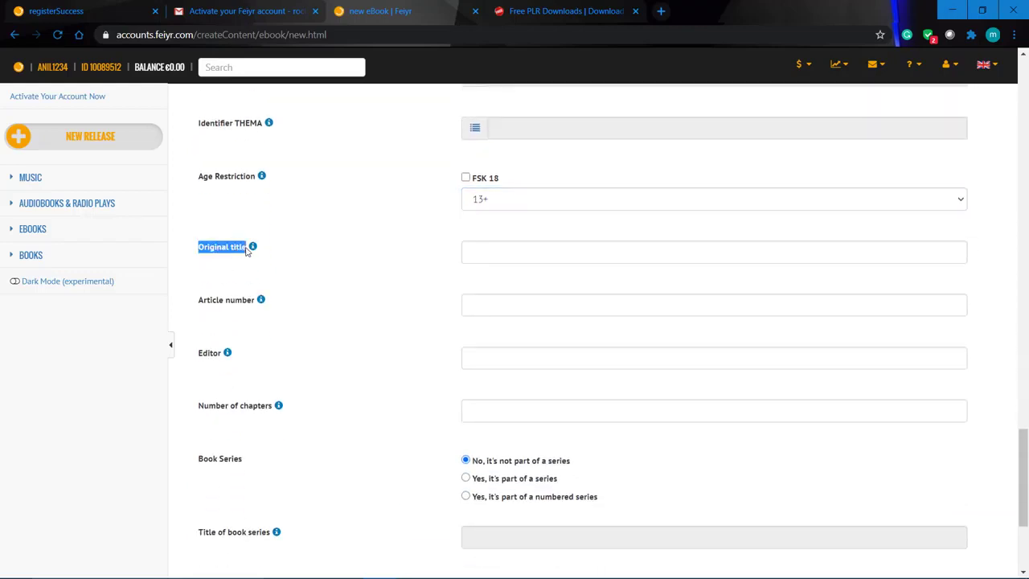
{"action": "left_click", "coordinate": [466, 252]}
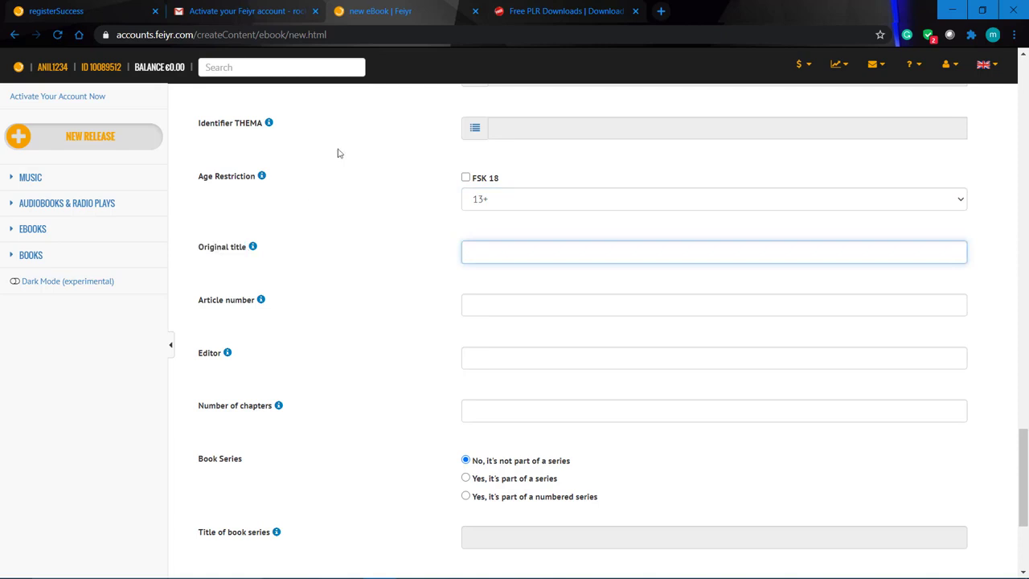
{"action": "left_click_drag", "start_coordinate": [198, 300], "coordinate": [259, 300]}
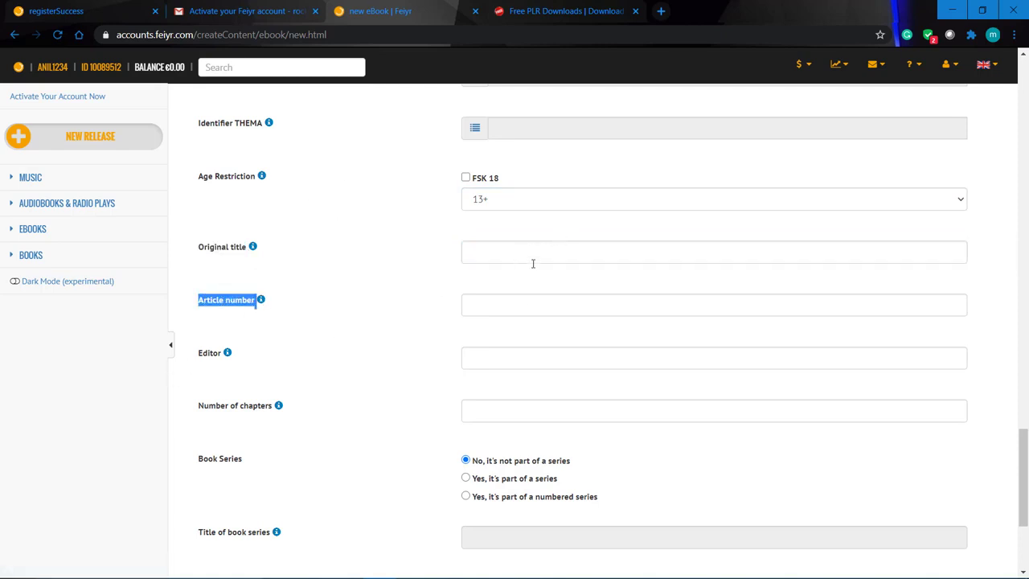
{"action": "scroll", "coordinate": [736, 410], "scroll_direction": "down", "scroll_amount": 2}
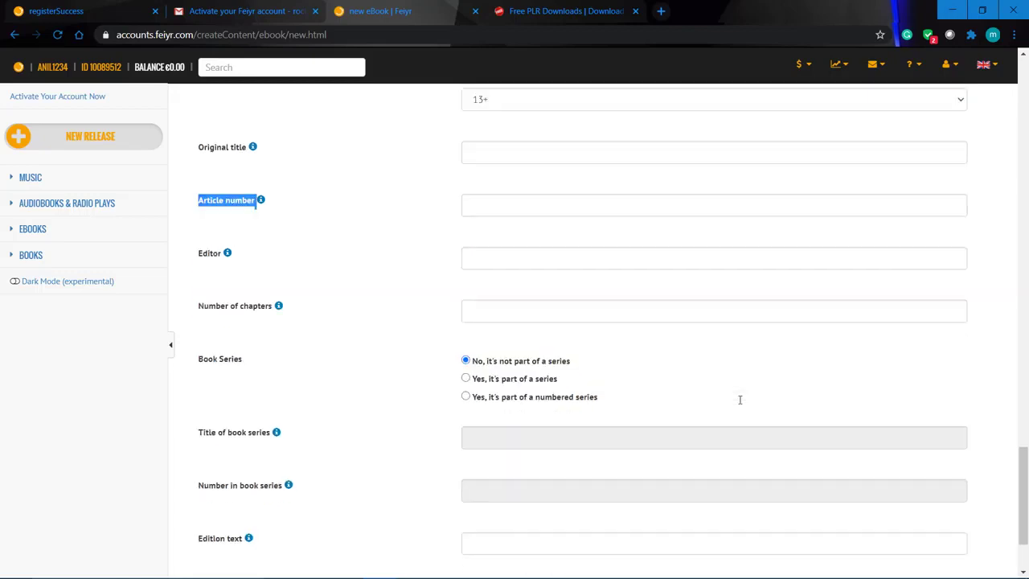
{"action": "scroll", "coordinate": [737, 394], "scroll_direction": "down", "scroll_amount": 1}
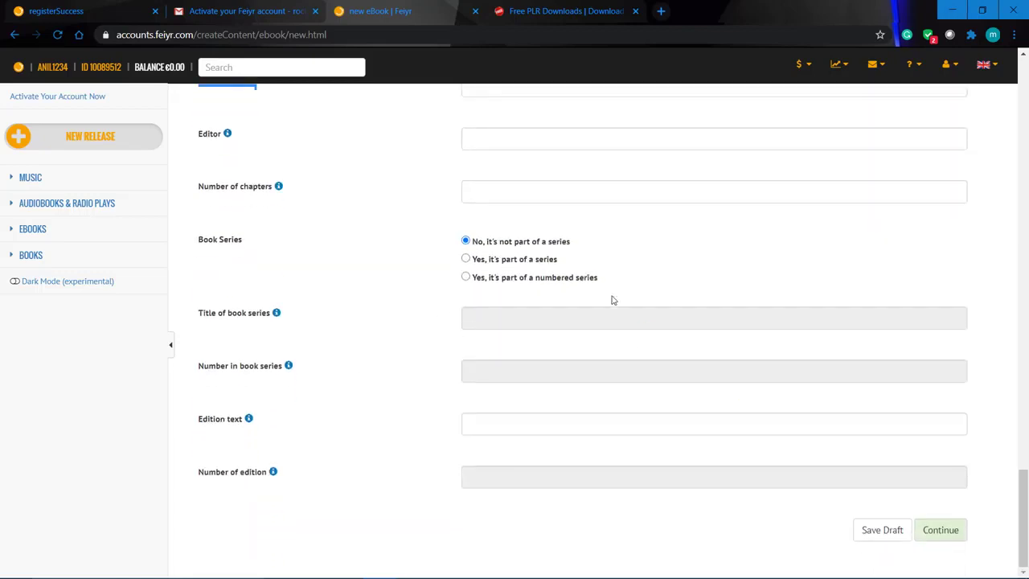
{"action": "scroll", "coordinate": [681, 262], "scroll_direction": "up", "scroll_amount": 6}
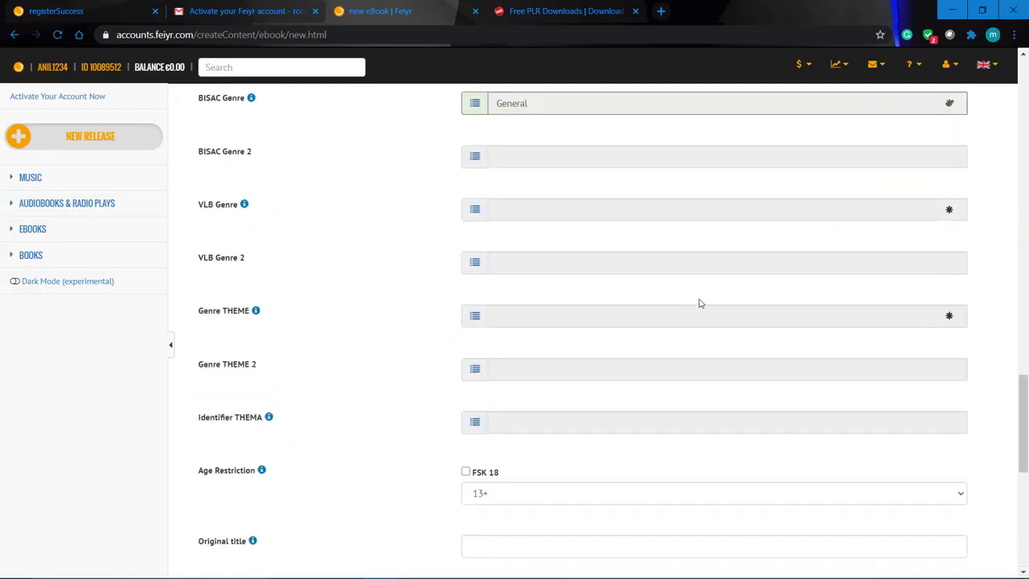
{"action": "scroll", "coordinate": [700, 300], "scroll_direction": "down", "scroll_amount": 6}
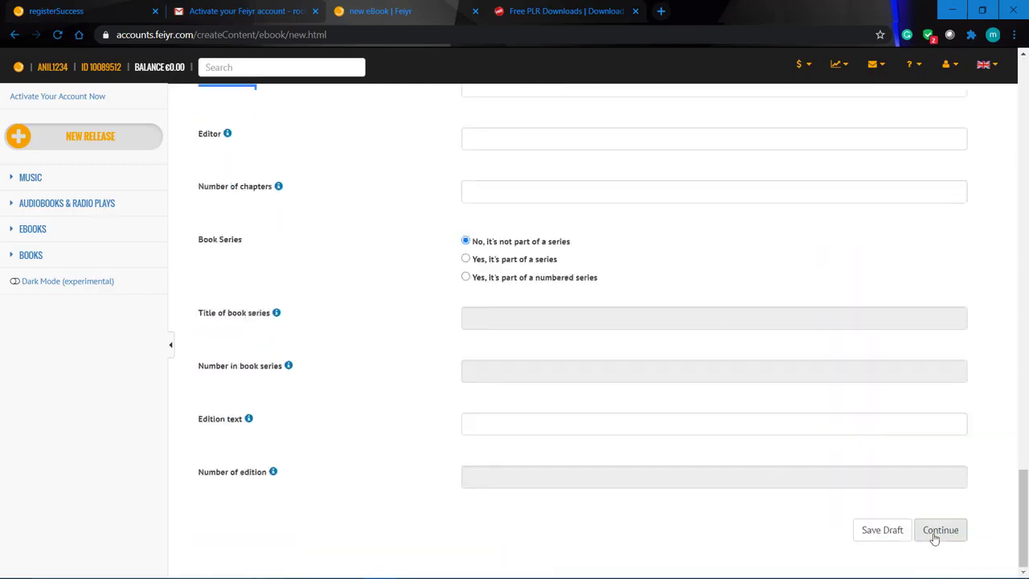
Try to continue past the eBook data step; the form reloads flagging BISAC Genre.
{"action": "left_click", "coordinate": [937, 533]}
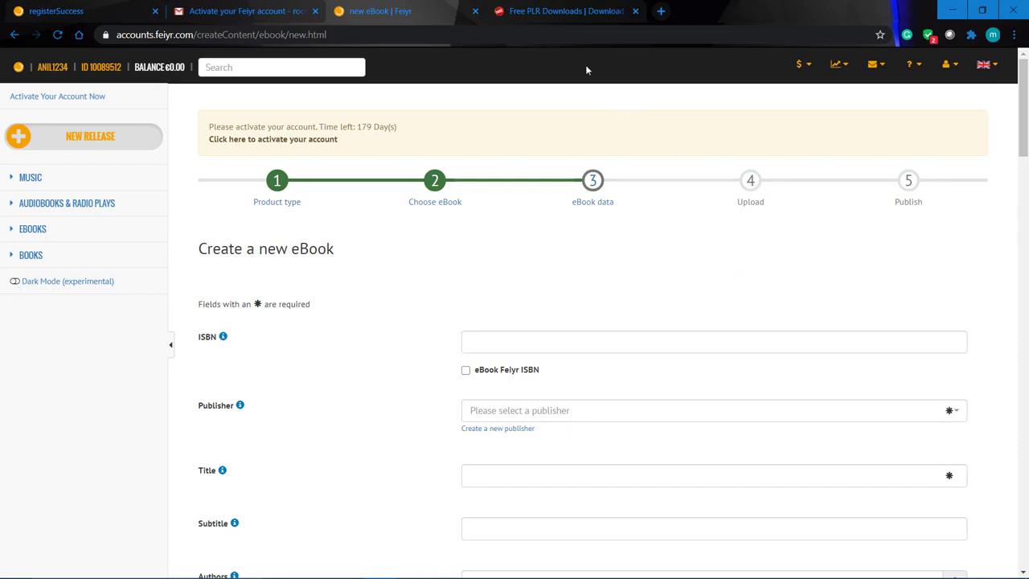
Filter Free PLR Downloads to the Free PLR eBooks category and scroll through its titles.
{"action": "left_click", "coordinate": [567, 11]}
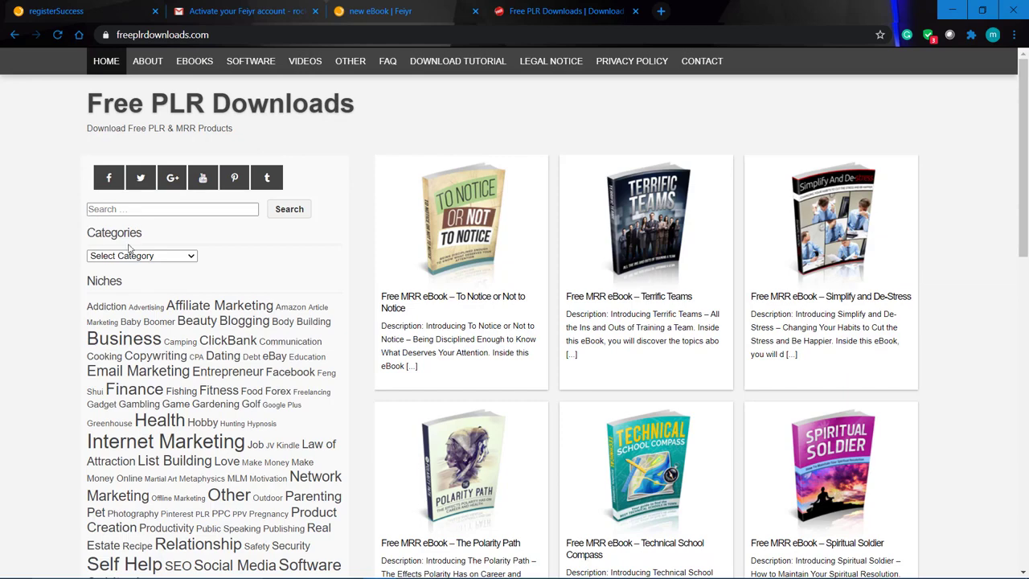
{"action": "left_click", "coordinate": [190, 258]}
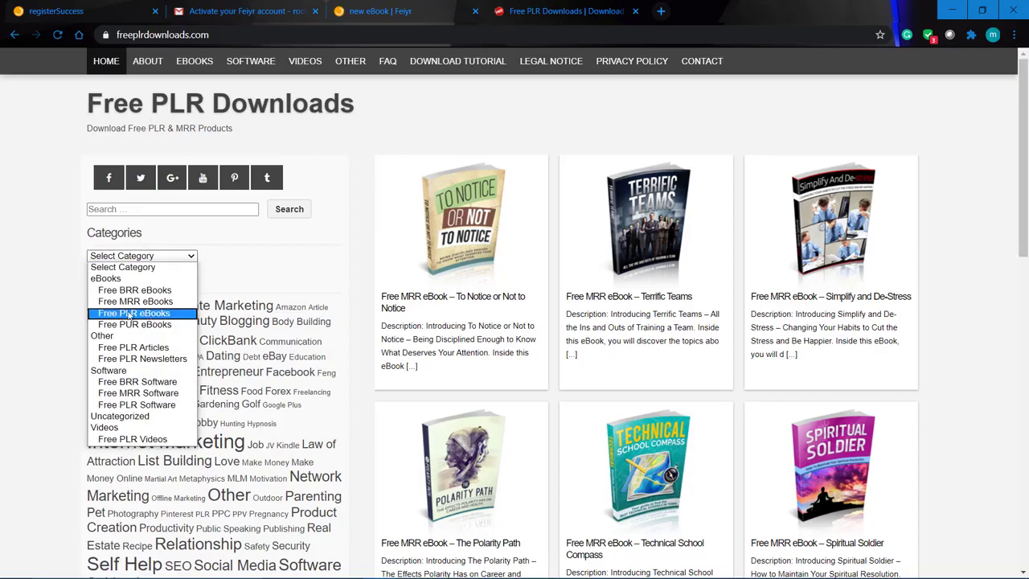
{"action": "left_click", "coordinate": [134, 313]}
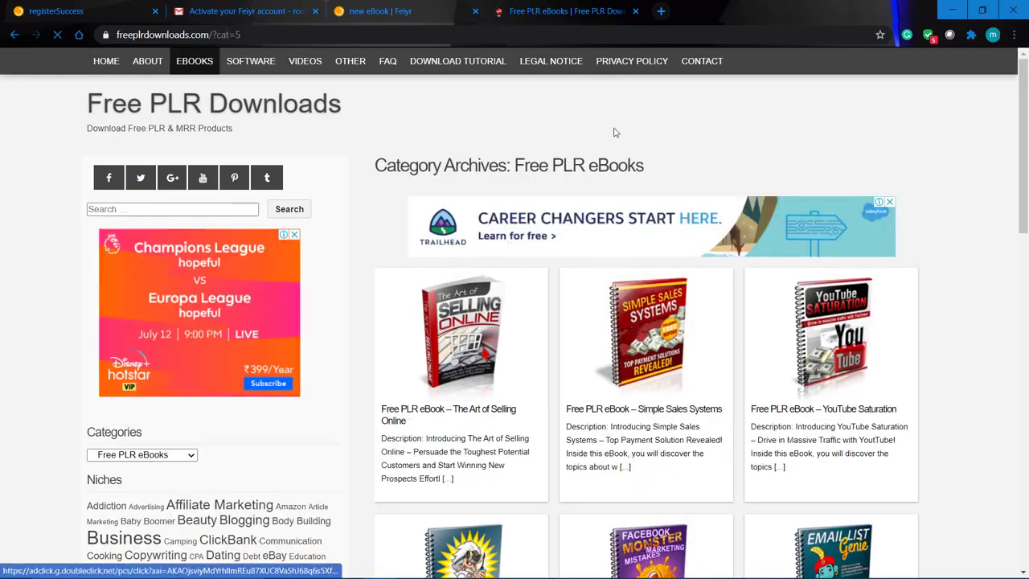
{"action": "scroll", "coordinate": [515, 209], "scroll_direction": "down", "scroll_amount": 1}
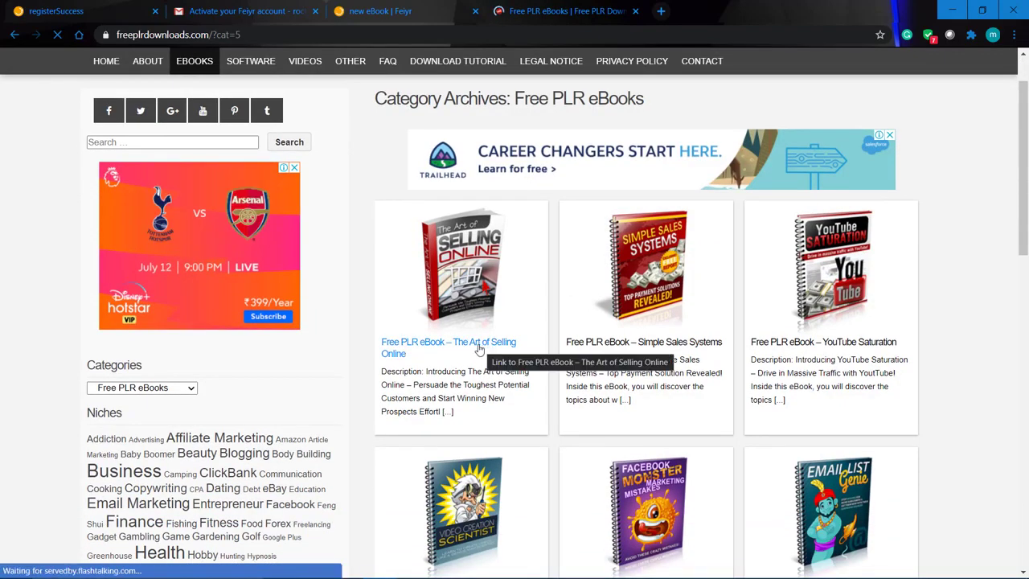
{"action": "scroll", "coordinate": [475, 346], "scroll_direction": "down", "scroll_amount": 4}
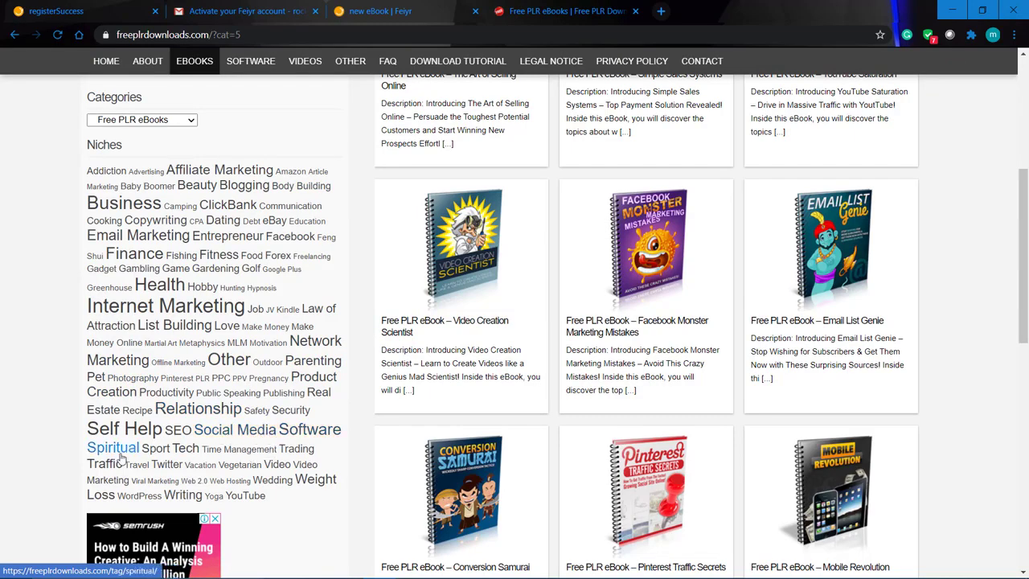
{"action": "scroll", "coordinate": [177, 304], "scroll_direction": "down", "scroll_amount": 3}
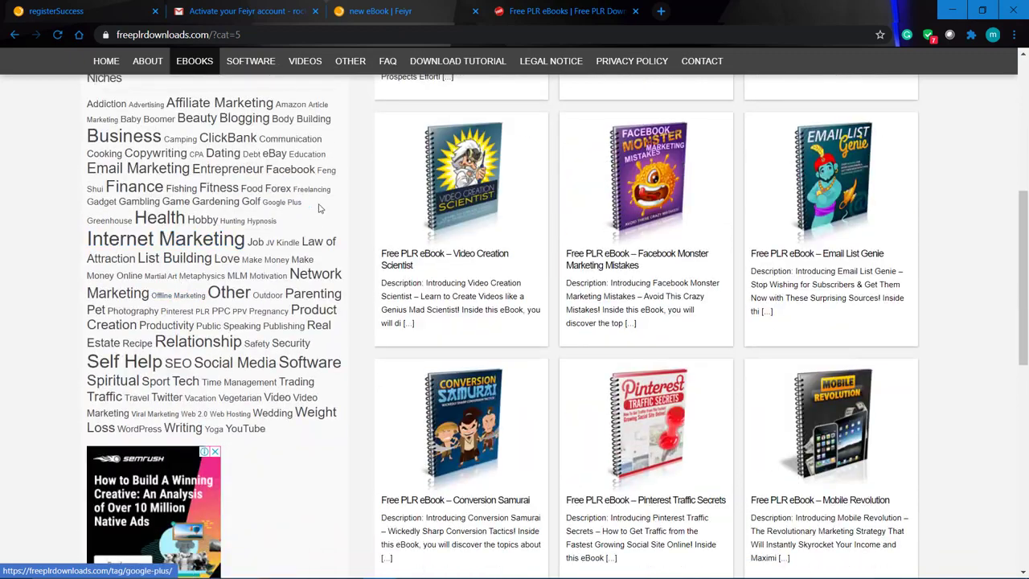
{"action": "scroll", "coordinate": [297, 242], "scroll_direction": "up", "scroll_amount": 2}
{"action": "scroll", "coordinate": [291, 315], "scroll_direction": "up", "scroll_amount": 1}
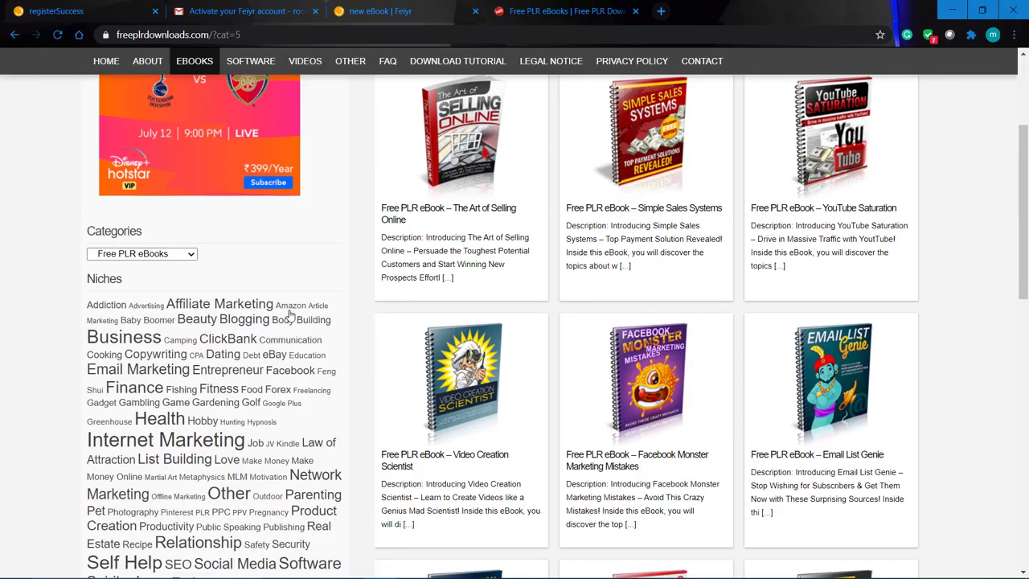
Glance at the Feiyr eBook form and the account activation email, then return to the eBooks listing.
{"action": "left_click", "coordinate": [409, 7]}
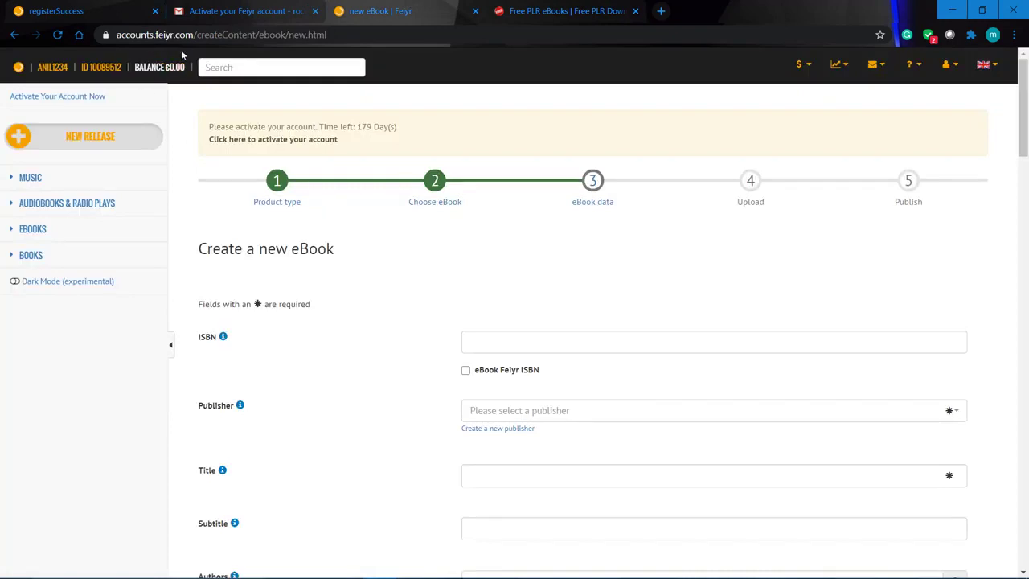
{"action": "left_click", "coordinate": [230, 7]}
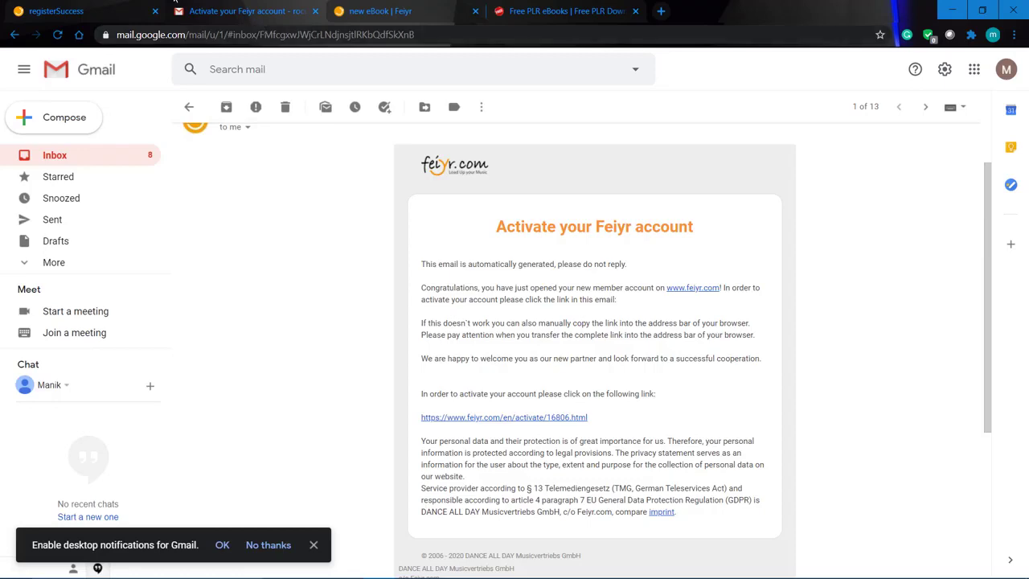
{"action": "left_click", "coordinate": [56, 10]}
{"action": "left_click", "coordinate": [532, 7]}
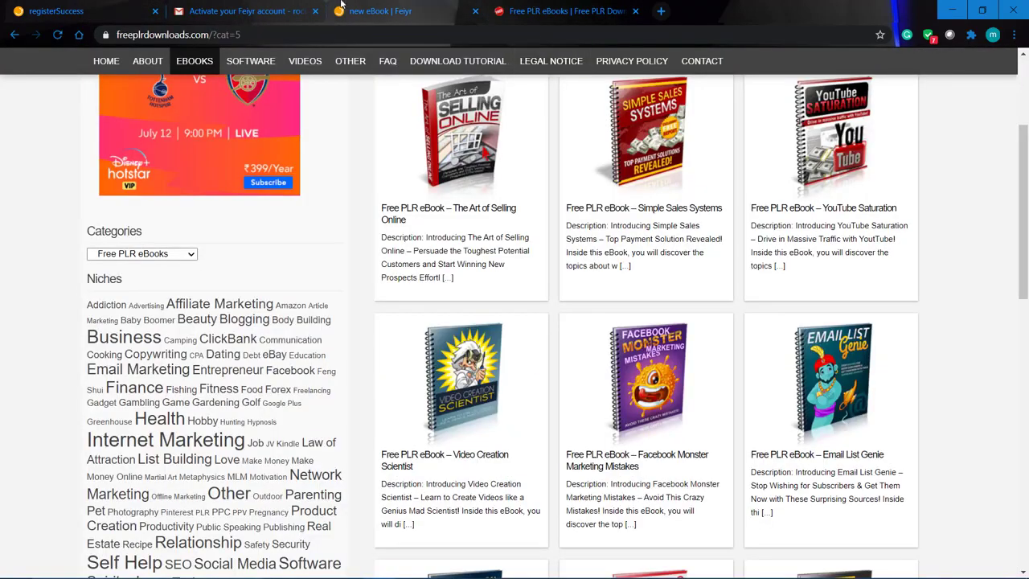
{"action": "scroll", "coordinate": [422, 226], "scroll_direction": "up", "scroll_amount": 1}
{"action": "scroll", "coordinate": [421, 227], "scroll_direction": "up", "scroll_amount": 1}
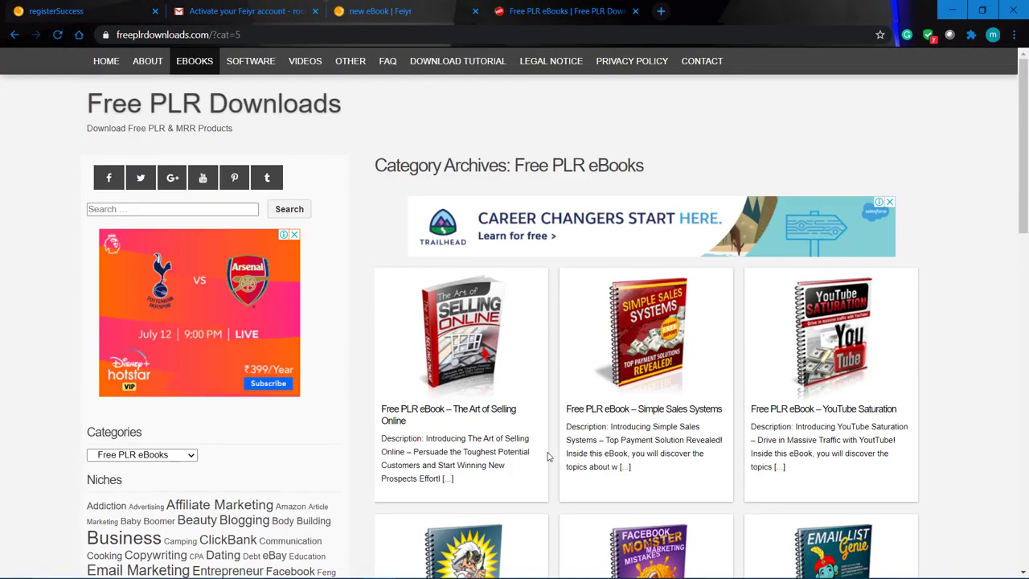
Open The Art of Selling Online eBook page and compare it against the Feiyr form.
{"action": "left_click", "coordinate": [487, 412]}
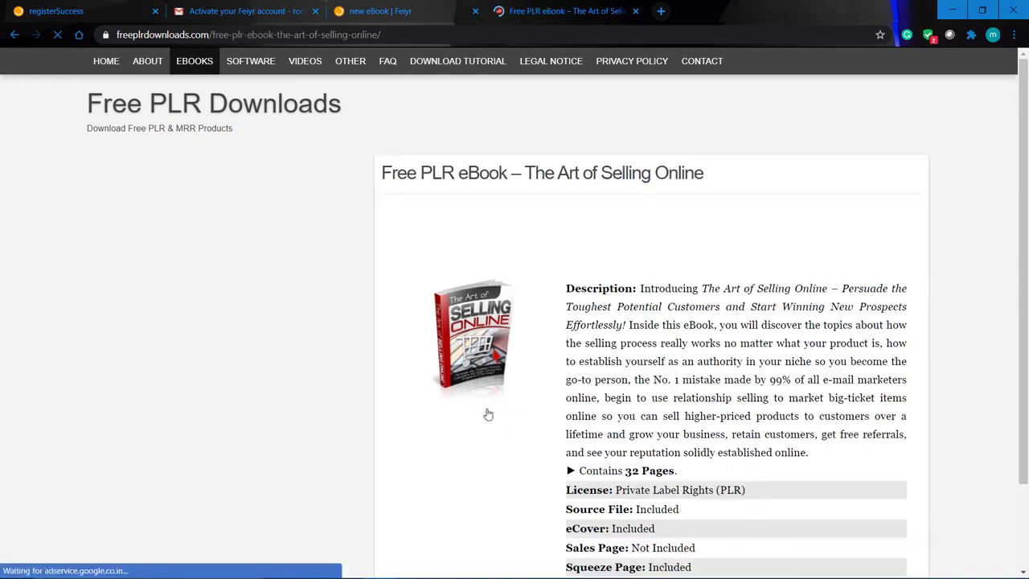
{"action": "scroll", "coordinate": [487, 414], "scroll_direction": "down", "scroll_amount": 4}
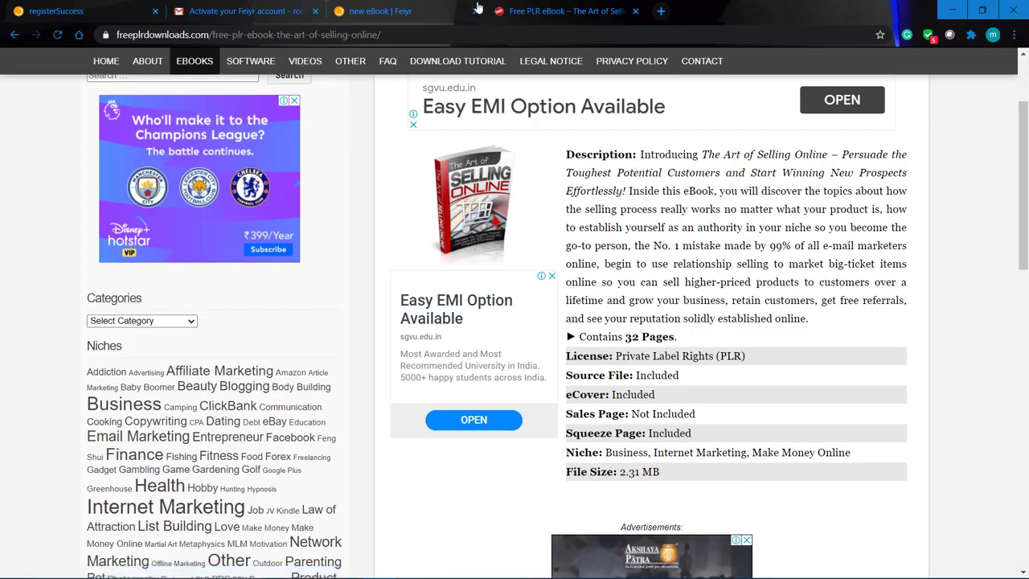
{"action": "left_click", "coordinate": [454, 11]}
{"action": "scroll", "coordinate": [501, 358], "scroll_direction": "down", "scroll_amount": 7}
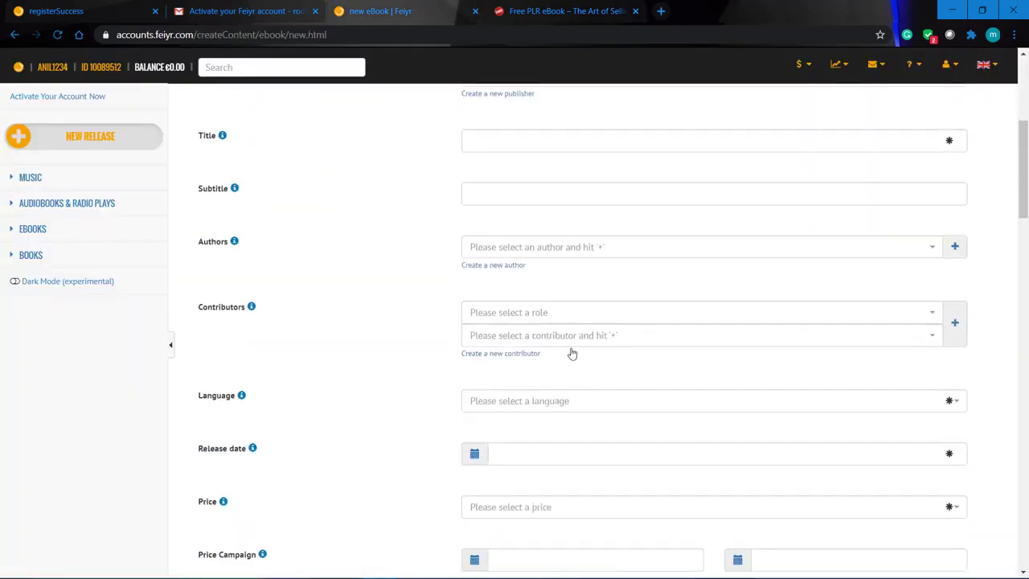
{"action": "left_click", "coordinate": [550, 10]}
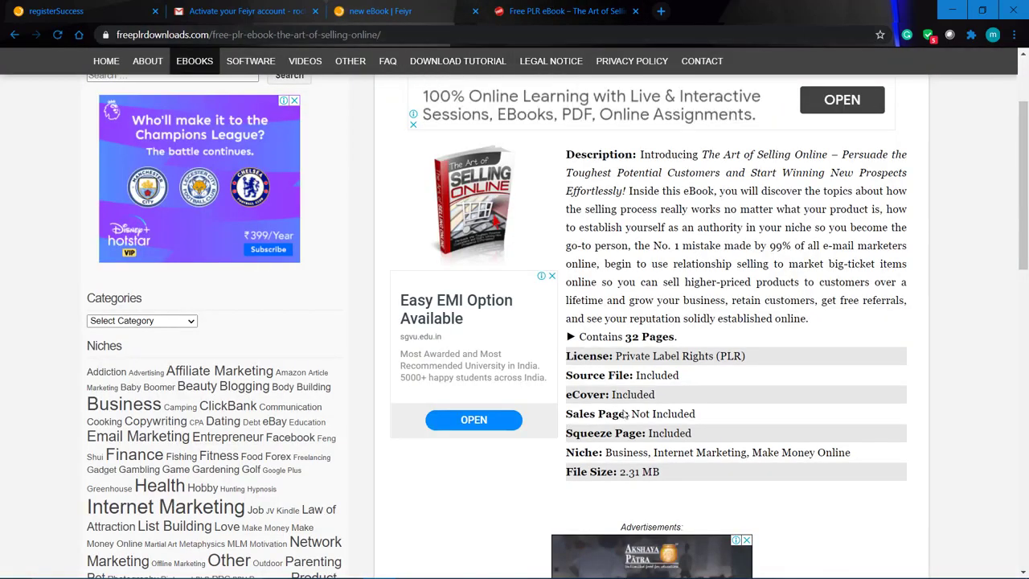
{"action": "scroll", "coordinate": [697, 349], "scroll_direction": "down", "scroll_amount": 2}
{"action": "scroll", "coordinate": [670, 295], "scroll_direction": "up", "scroll_amount": 1}
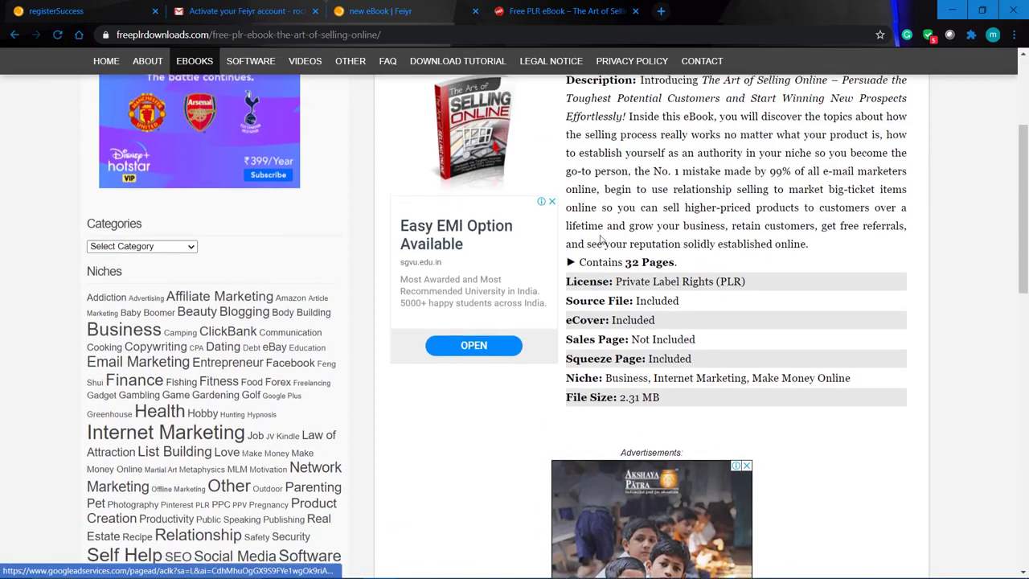
{"action": "scroll", "coordinate": [587, 308], "scroll_direction": "down", "scroll_amount": 1}
{"action": "scroll", "coordinate": [587, 308], "scroll_direction": "down", "scroll_amount": 7}
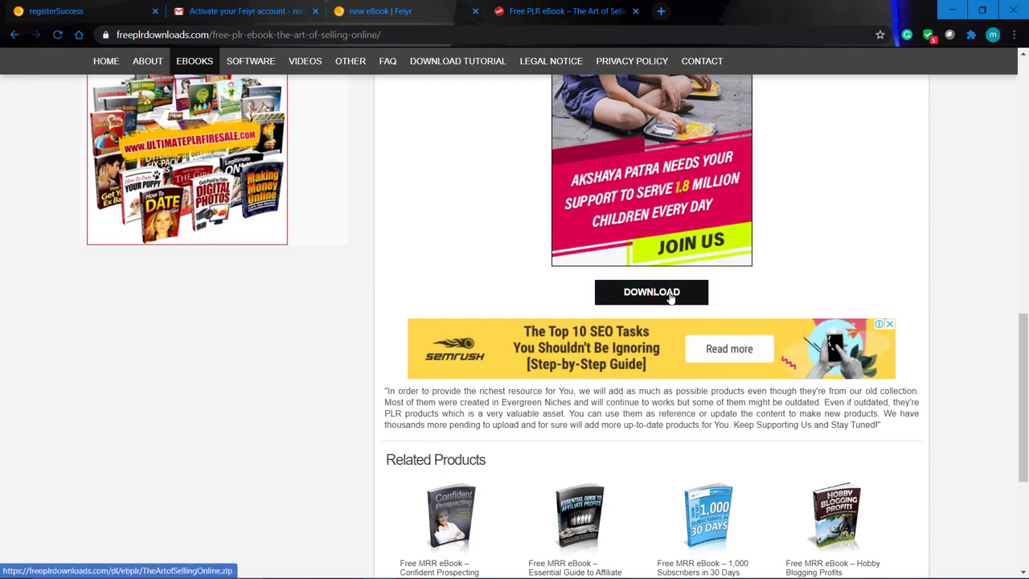
{"action": "scroll", "coordinate": [697, 295], "scroll_direction": "down", "scroll_amount": 3}
{"action": "scroll", "coordinate": [705, 289], "scroll_direction": "up", "scroll_amount": 20}
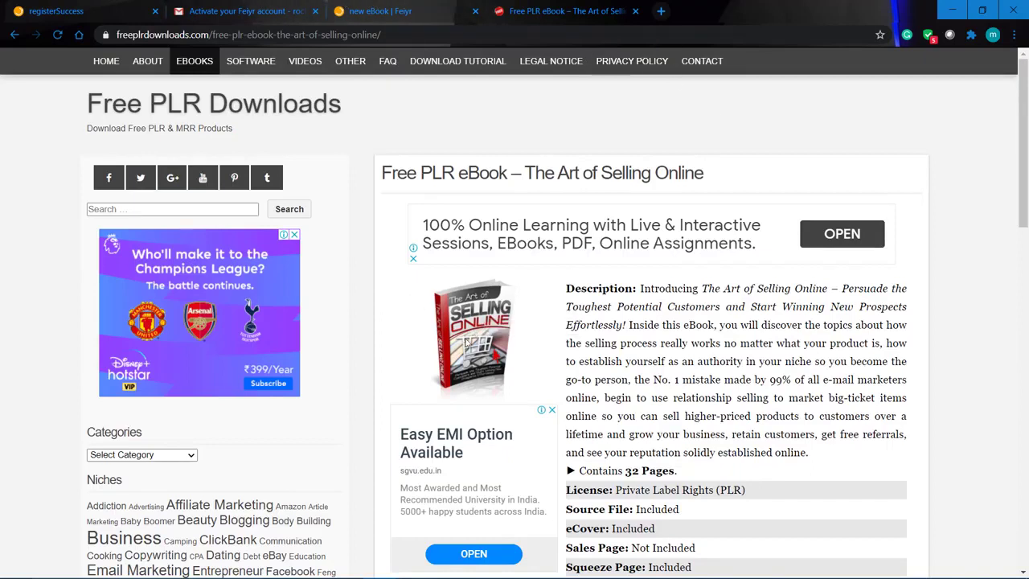
Recheck the Feiyr form, read further down the eBook's product page, then return to the form.
{"action": "left_click", "coordinate": [380, 10]}
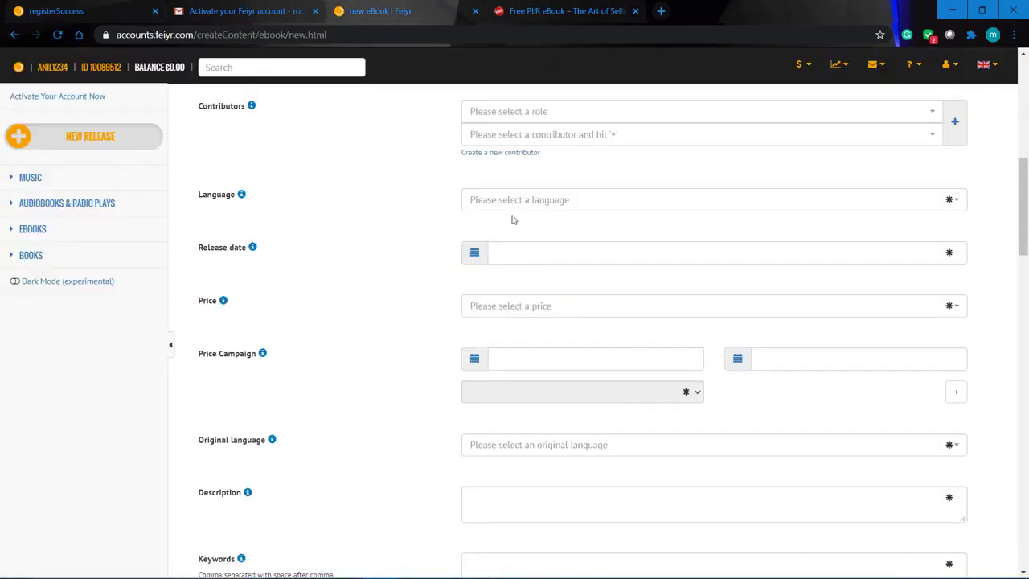
{"action": "scroll", "coordinate": [402, 193], "scroll_direction": "down", "scroll_amount": 2}
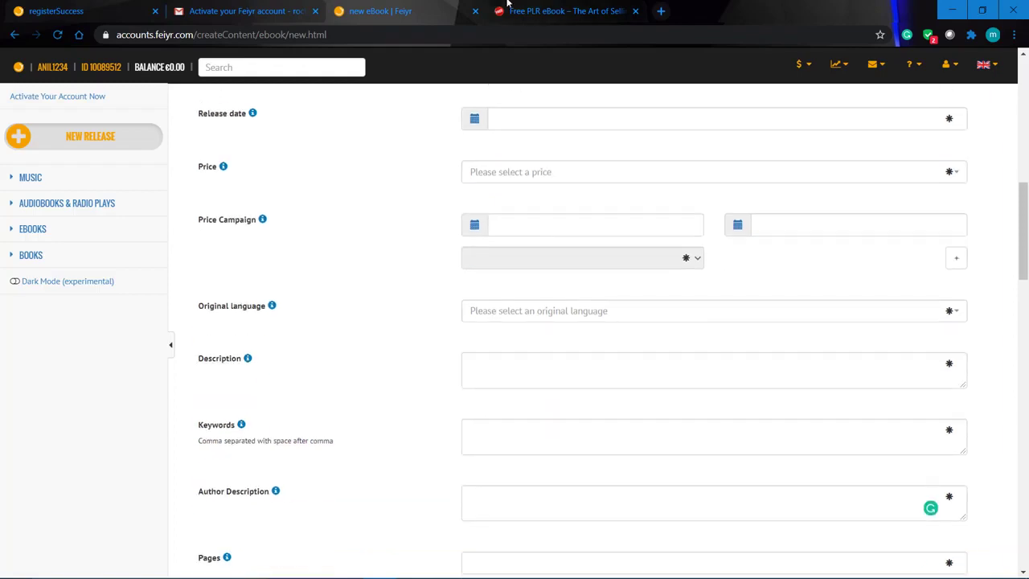
{"action": "left_click", "coordinate": [619, 13]}
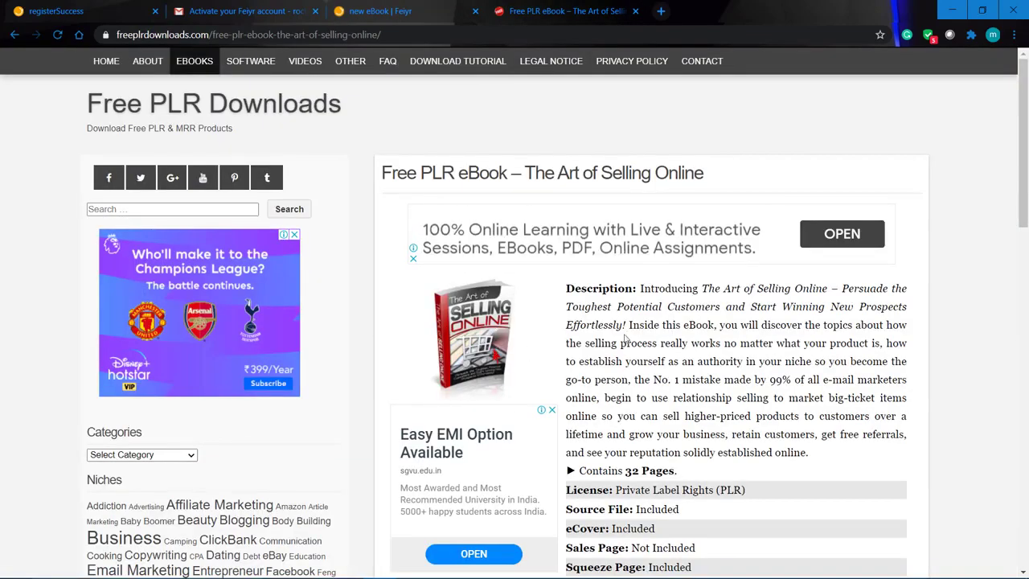
{"action": "scroll", "coordinate": [678, 375], "scroll_direction": "down", "scroll_amount": 1}
{"action": "scroll", "coordinate": [726, 360], "scroll_direction": "down", "scroll_amount": 1}
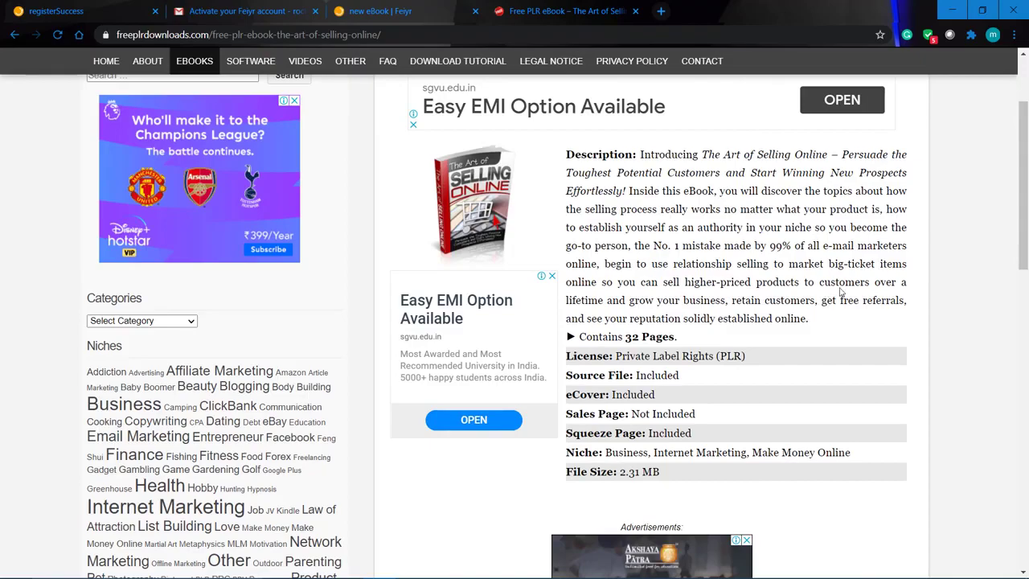
{"action": "scroll", "coordinate": [818, 264], "scroll_direction": "down", "scroll_amount": 10}
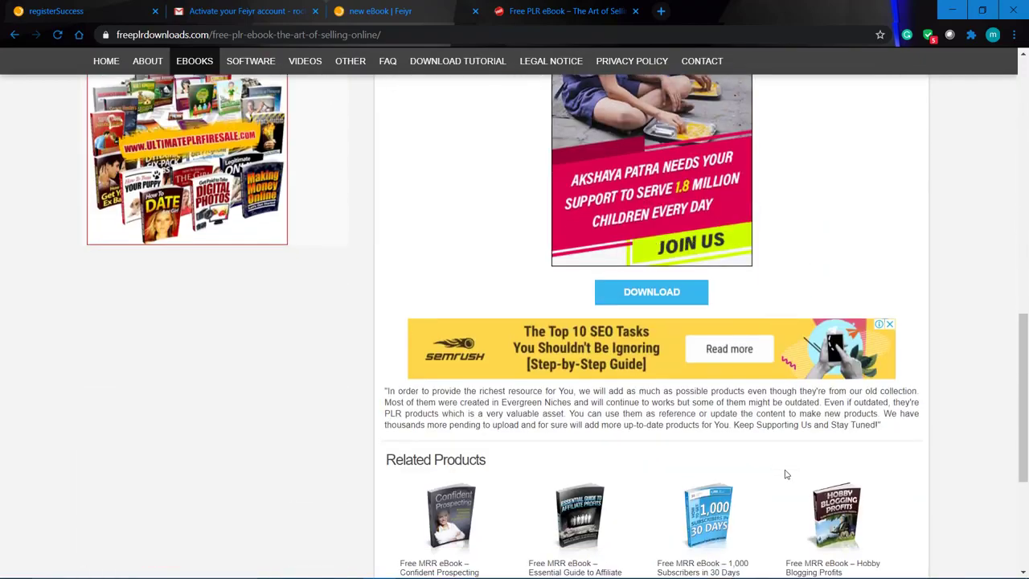
{"action": "scroll", "coordinate": [859, 333], "scroll_direction": "up", "scroll_amount": 10}
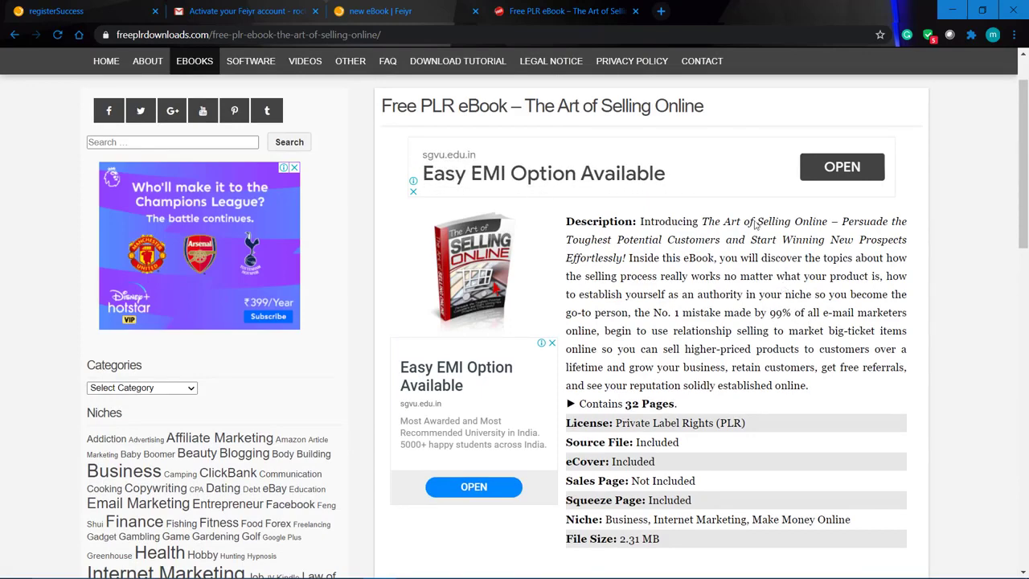
{"action": "left_click", "coordinate": [447, 5]}
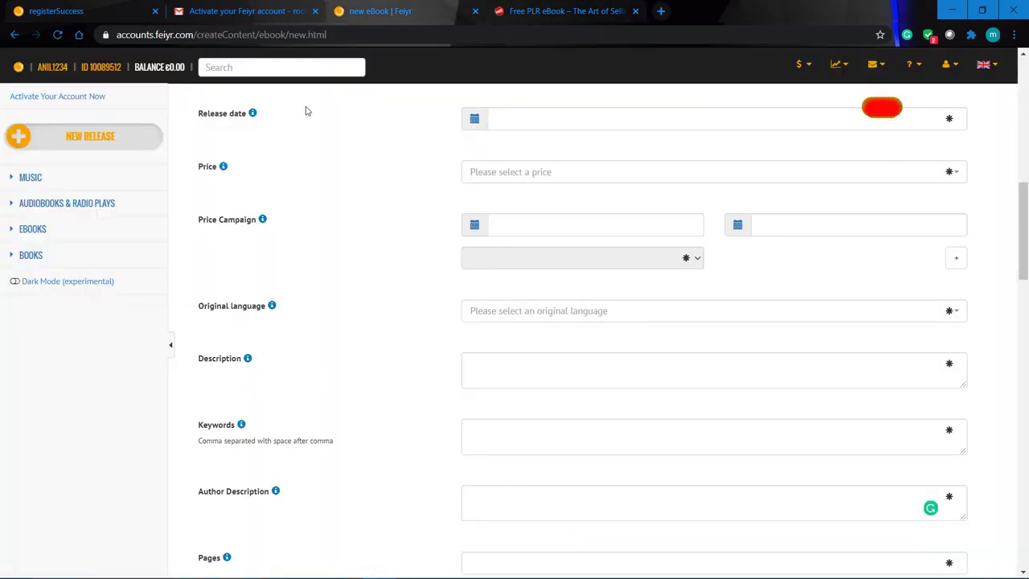
{"action": "scroll", "coordinate": [357, 400], "scroll_direction": "down", "scroll_amount": 2}
{"action": "scroll", "coordinate": [357, 400], "scroll_direction": "down", "scroll_amount": 1}
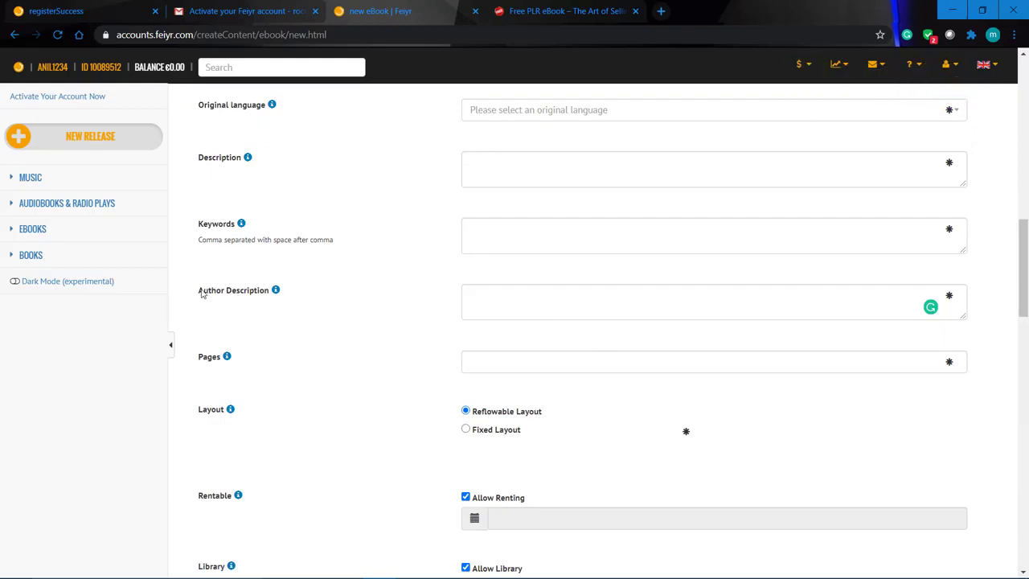
{"action": "left_click_drag", "start_coordinate": [202, 292], "coordinate": [271, 291]}
{"action": "scroll", "coordinate": [246, 323], "scroll_direction": "down", "scroll_amount": 1}
{"action": "scroll", "coordinate": [246, 324], "scroll_direction": "down", "scroll_amount": 3}
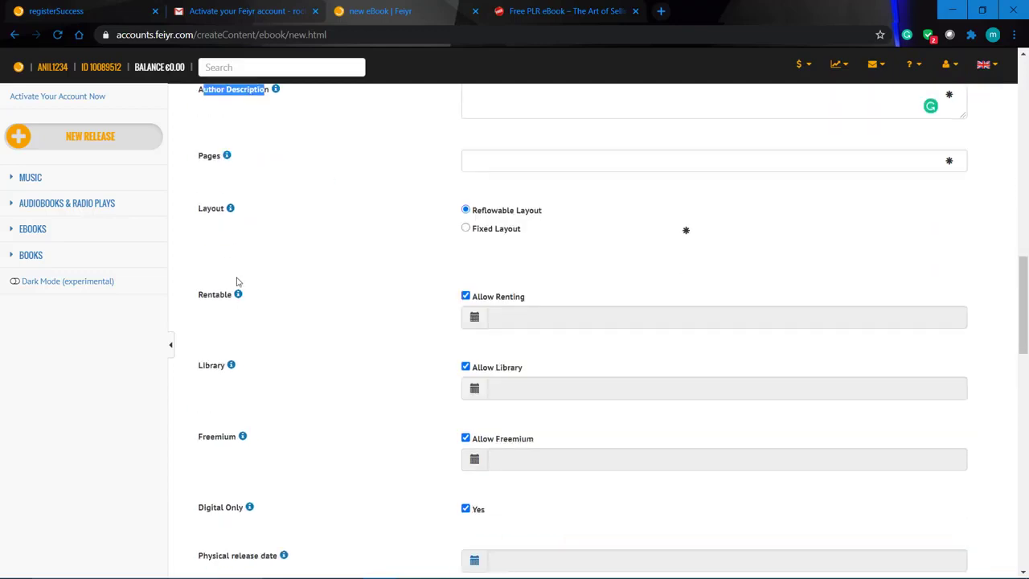
{"action": "scroll", "coordinate": [233, 358], "scroll_direction": "down", "scroll_amount": 5}
{"action": "scroll", "coordinate": [905, 438], "scroll_direction": "up", "scroll_amount": 3}
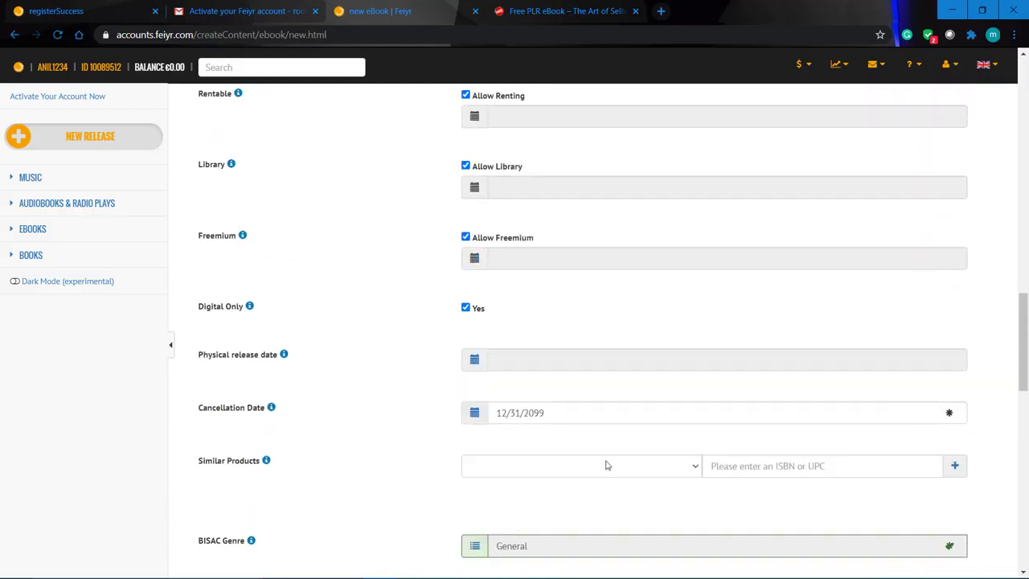
{"action": "scroll", "coordinate": [868, 455], "scroll_direction": "down", "scroll_amount": 5}
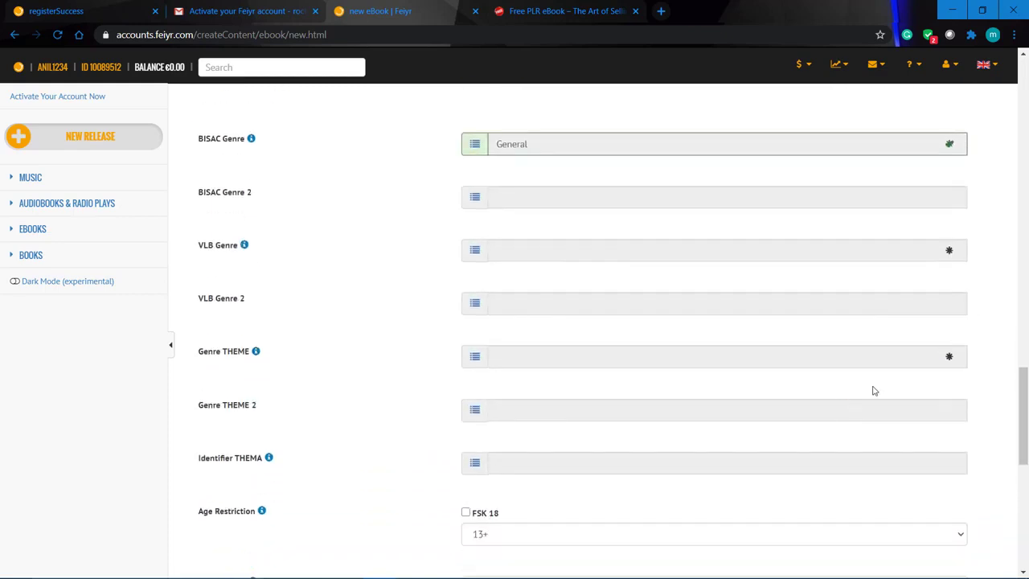
{"action": "scroll", "coordinate": [875, 391], "scroll_direction": "down", "scroll_amount": 7}
{"action": "scroll", "coordinate": [798, 251], "scroll_direction": "up", "scroll_amount": 1}
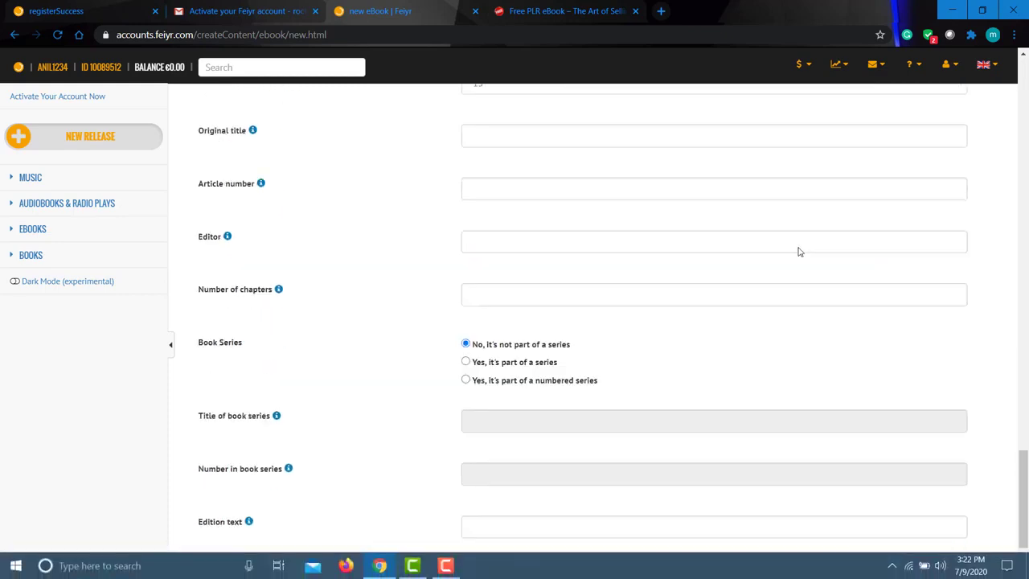
{"action": "scroll", "coordinate": [830, 248], "scroll_direction": "up", "scroll_amount": 20}
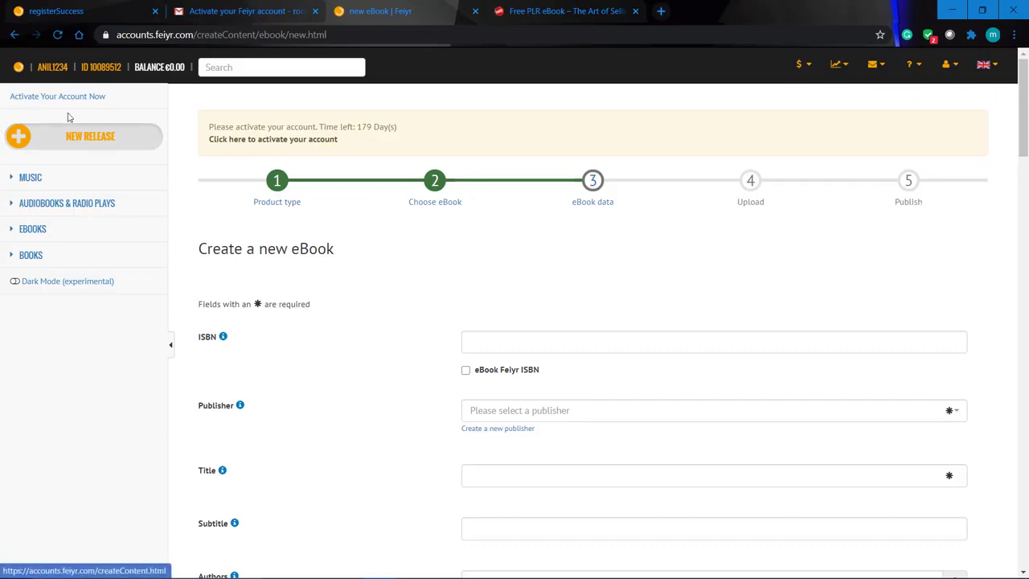
Create a new Music release and scroll through its empty Release Data fields.
{"action": "left_click", "coordinate": [81, 139]}
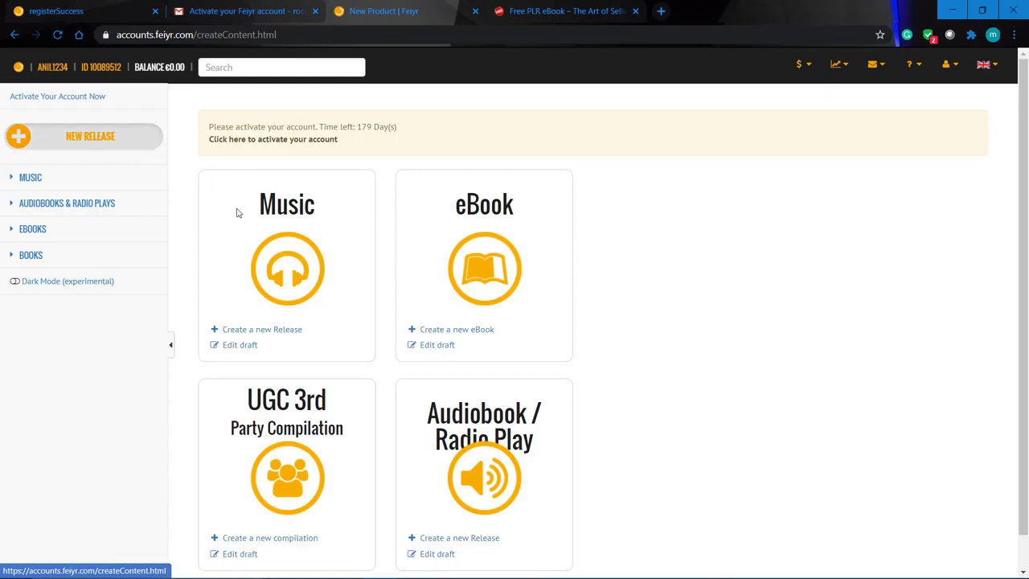
{"action": "left_click", "coordinate": [280, 335]}
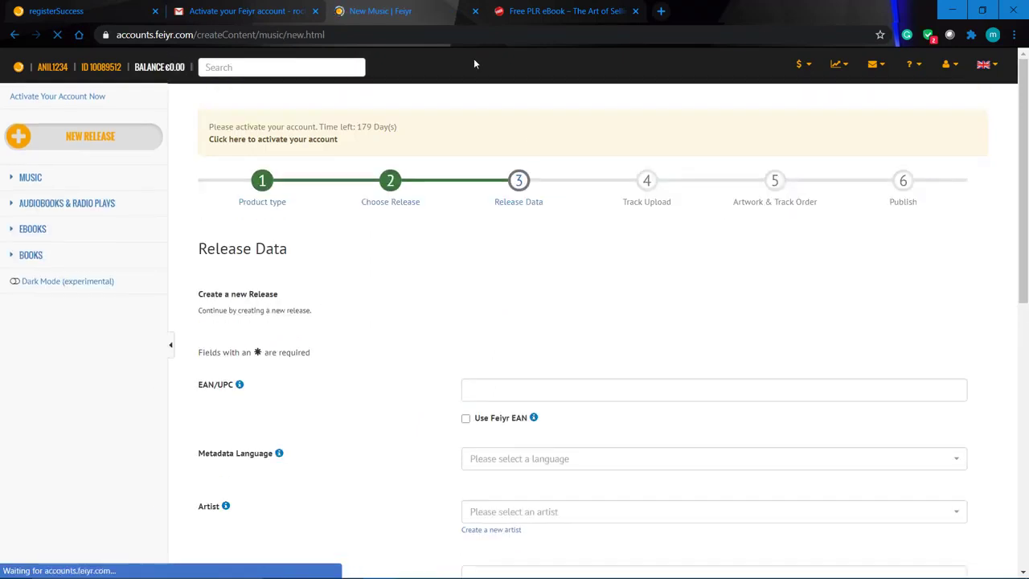
{"action": "scroll", "coordinate": [407, 232], "scroll_direction": "down", "scroll_amount": 2}
{"action": "scroll", "coordinate": [406, 232], "scroll_direction": "down", "scroll_amount": 5}
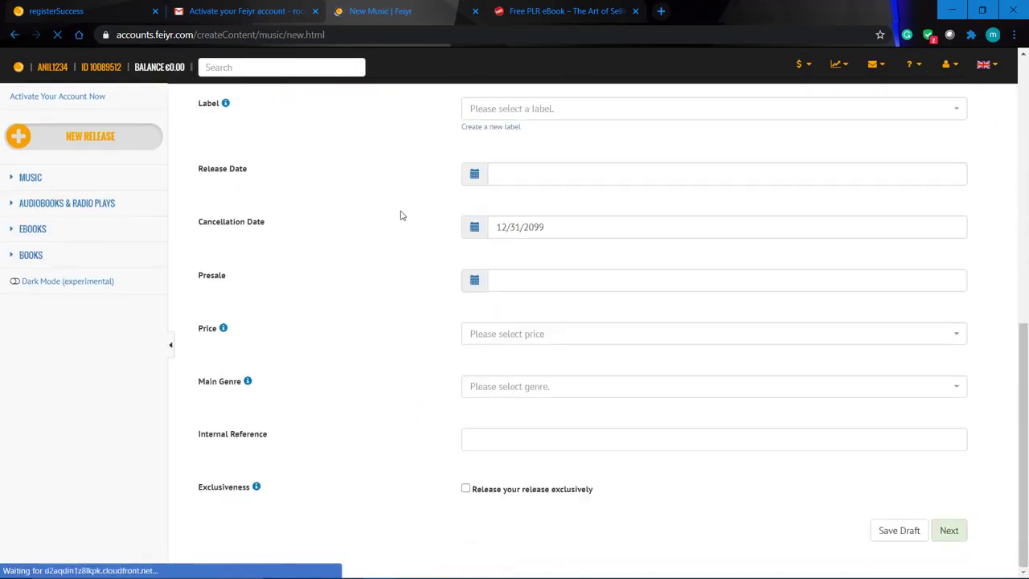
Search Google in a new tab for 'non copyright music download'.
{"action": "left_click", "coordinate": [661, 12]}
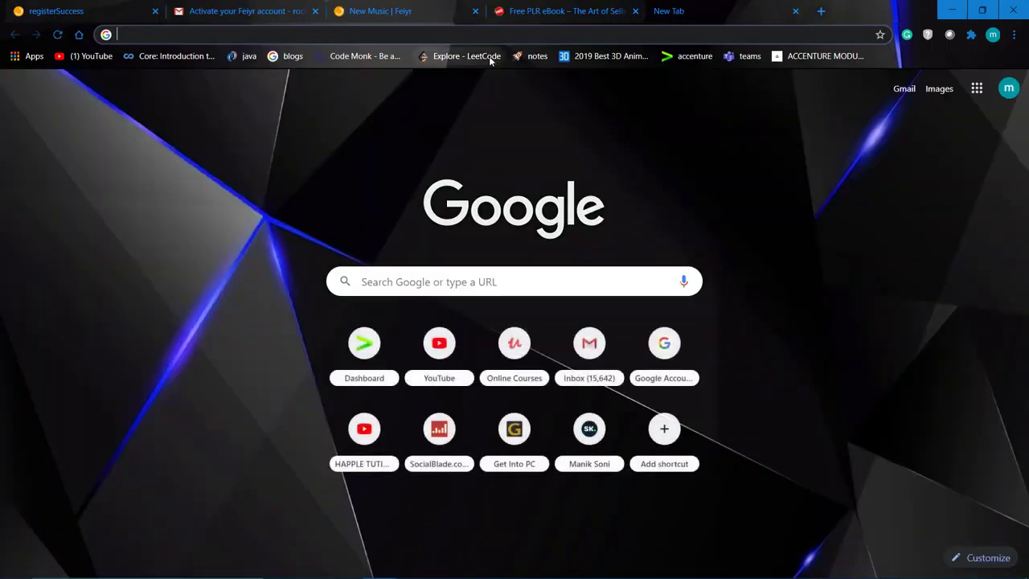
{"action": "type", "text": "non cop"}
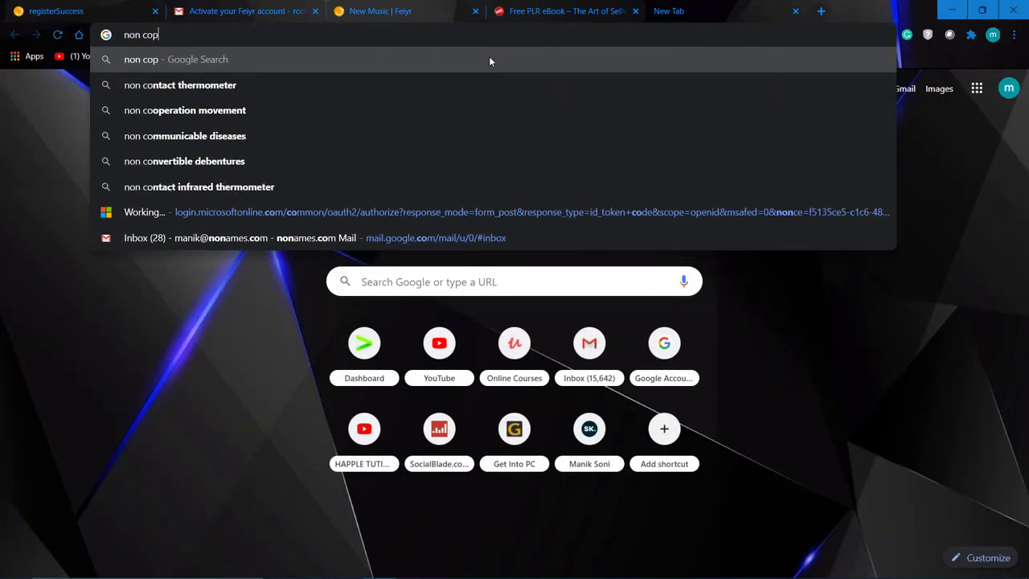
{"action": "type", "text": "yright music"}
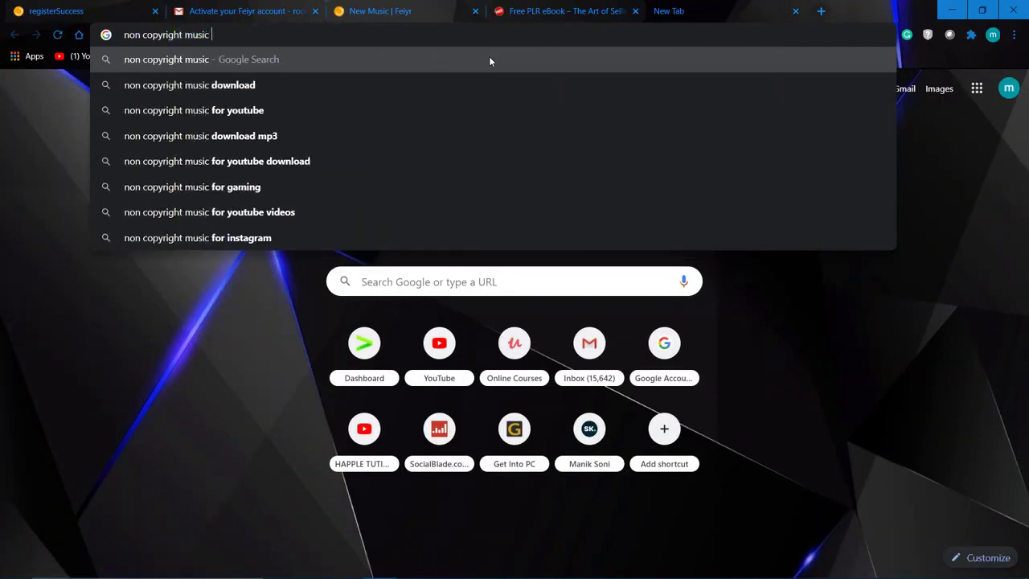
{"action": "key", "text": "Down"}
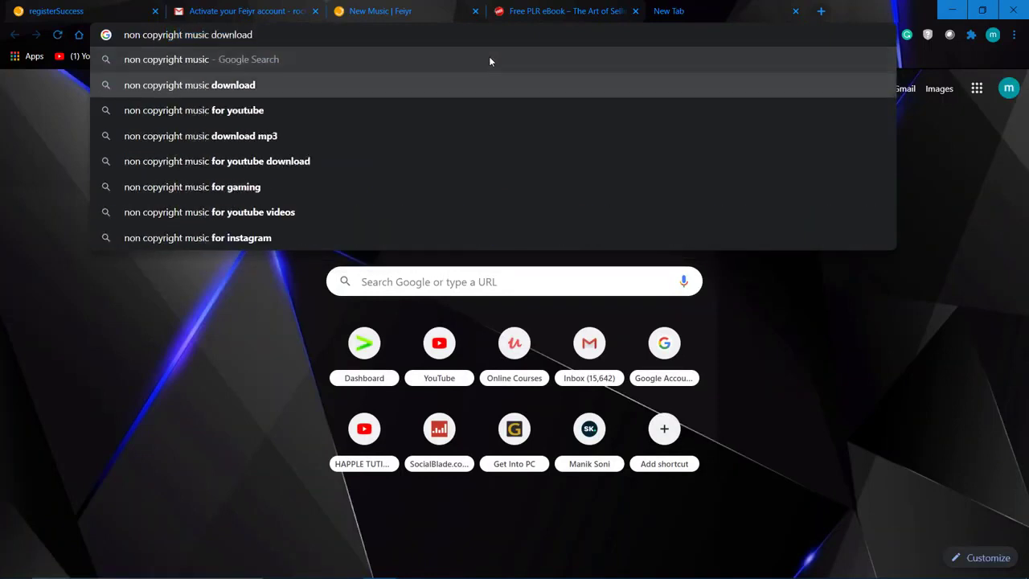
{"action": "key", "text": "Return"}
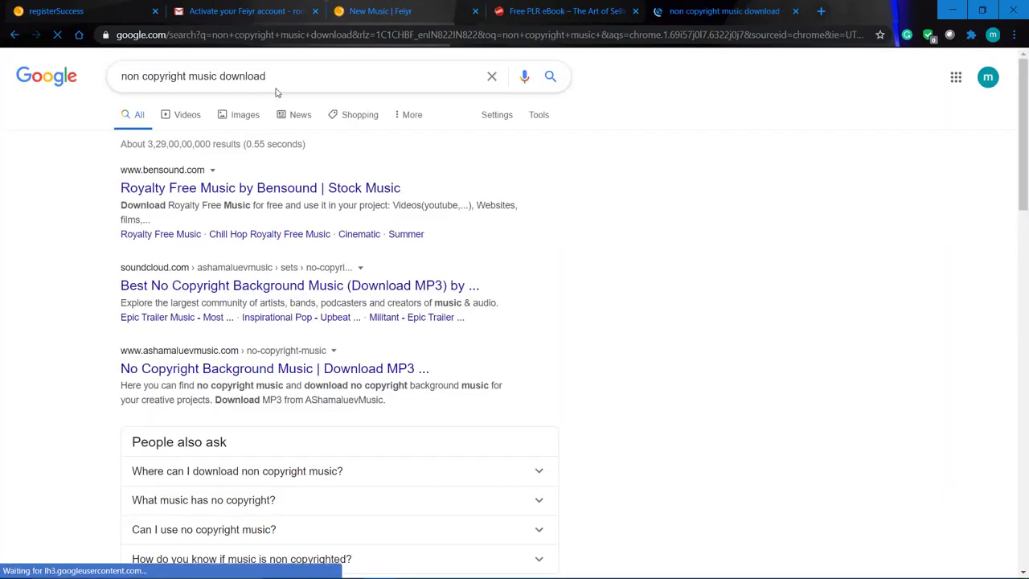
Open the SoundCloud Best No Copyright Background Music playlist and scroll through its tracks.
{"action": "left_click", "coordinate": [320, 290]}
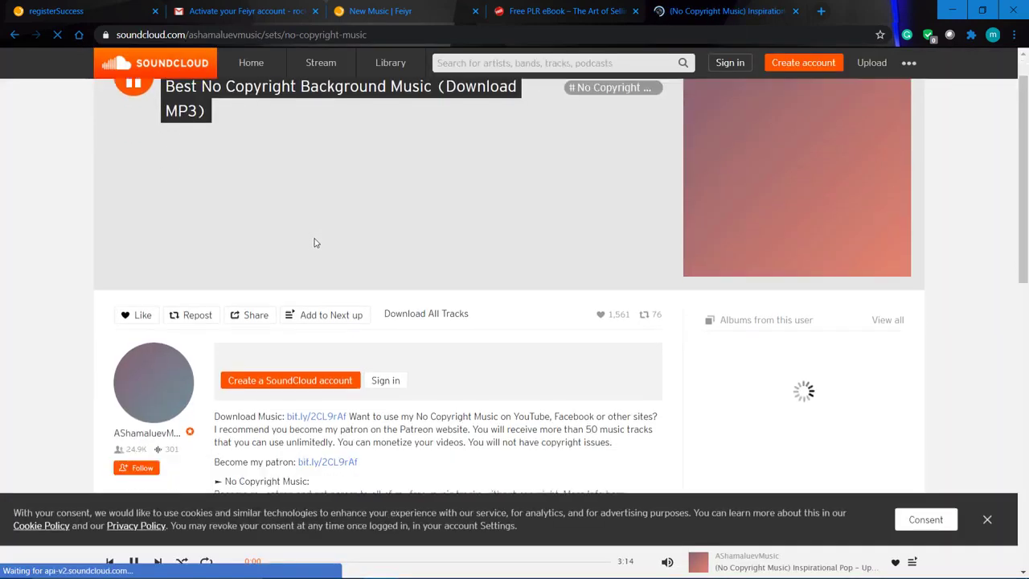
{"action": "scroll", "coordinate": [315, 243], "scroll_direction": "down", "scroll_amount": 4}
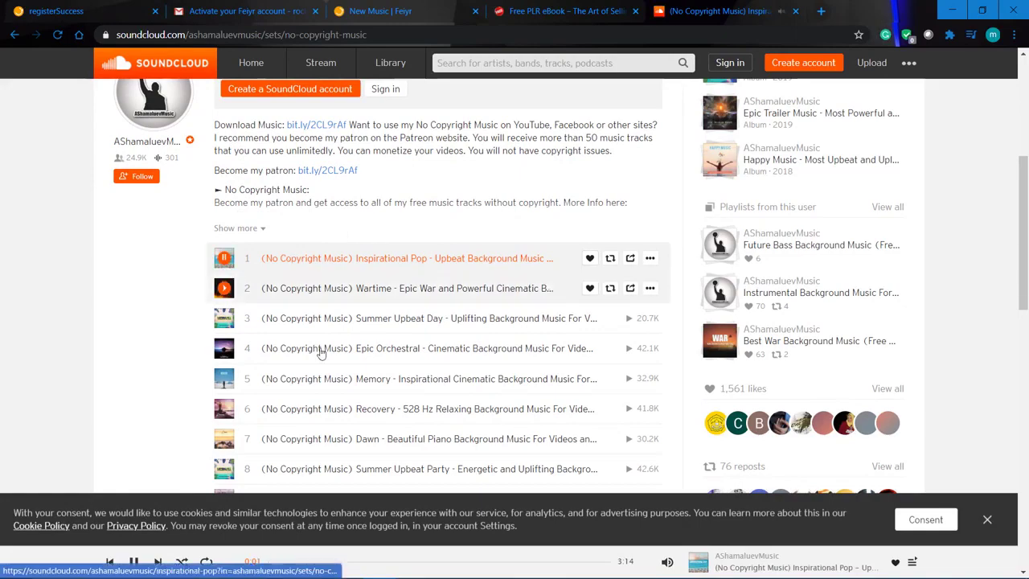
{"action": "scroll", "coordinate": [328, 315], "scroll_direction": "down", "scroll_amount": 2}
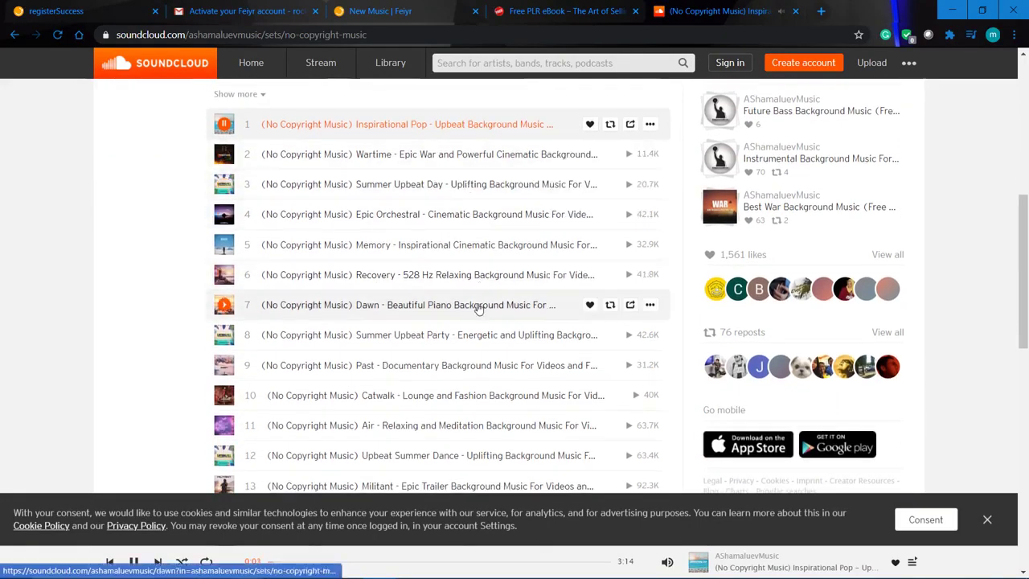
{"action": "scroll", "coordinate": [479, 308], "scroll_direction": "down", "scroll_amount": 10}
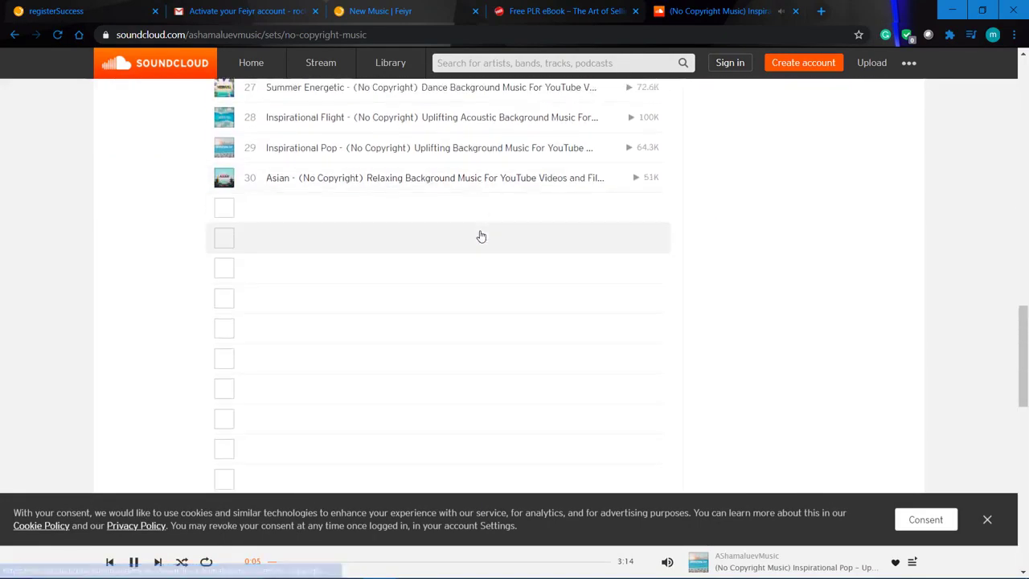
{"action": "scroll", "coordinate": [475, 227], "scroll_direction": "down", "scroll_amount": 1}
{"action": "scroll", "coordinate": [468, 159], "scroll_direction": "down", "scroll_amount": 2}
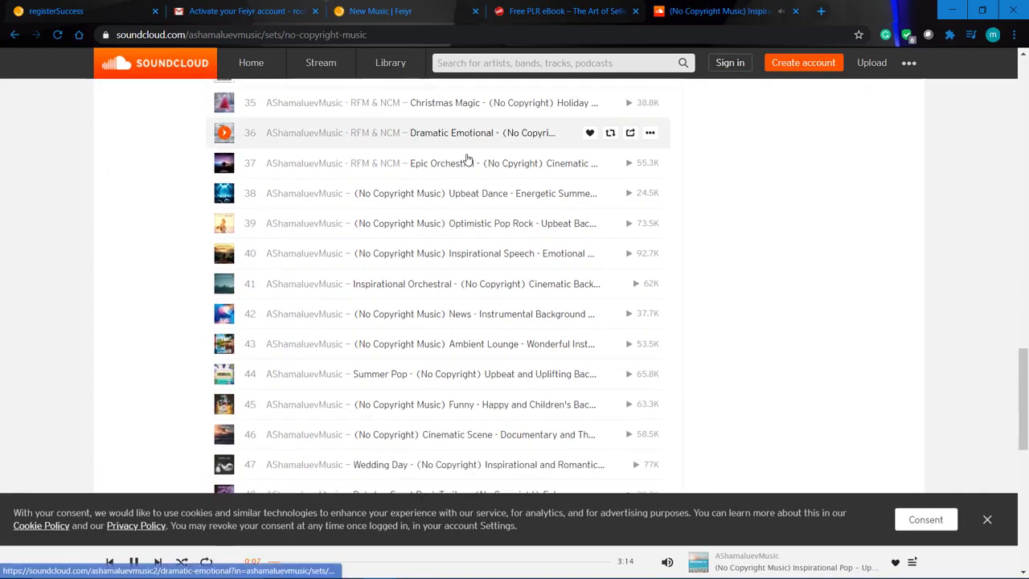
{"action": "scroll", "coordinate": [468, 159], "scroll_direction": "down", "scroll_amount": 2}
{"action": "scroll", "coordinate": [470, 165], "scroll_direction": "down", "scroll_amount": 5}
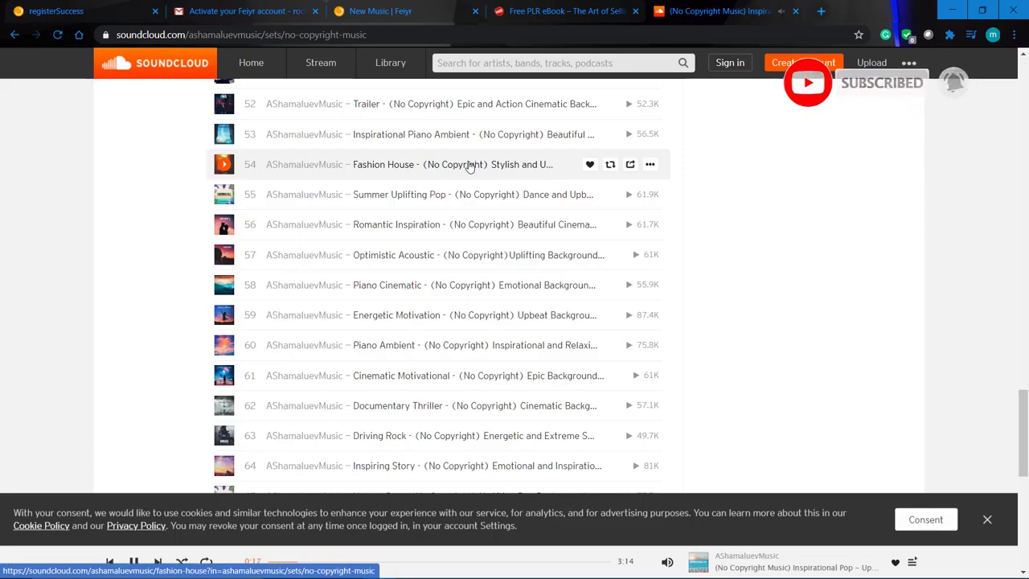
Return to the Feiyr music release form and scroll back to its top.
{"action": "left_click", "coordinate": [426, 10]}
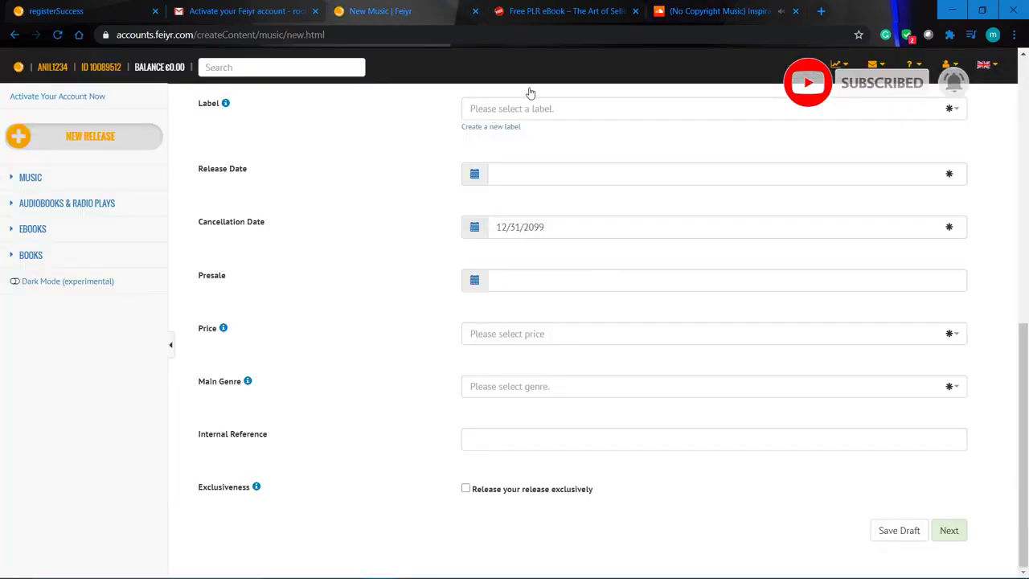
{"action": "scroll", "coordinate": [448, 189], "scroll_direction": "up", "scroll_amount": 2}
{"action": "scroll", "coordinate": [451, 179], "scroll_direction": "up", "scroll_amount": 5}
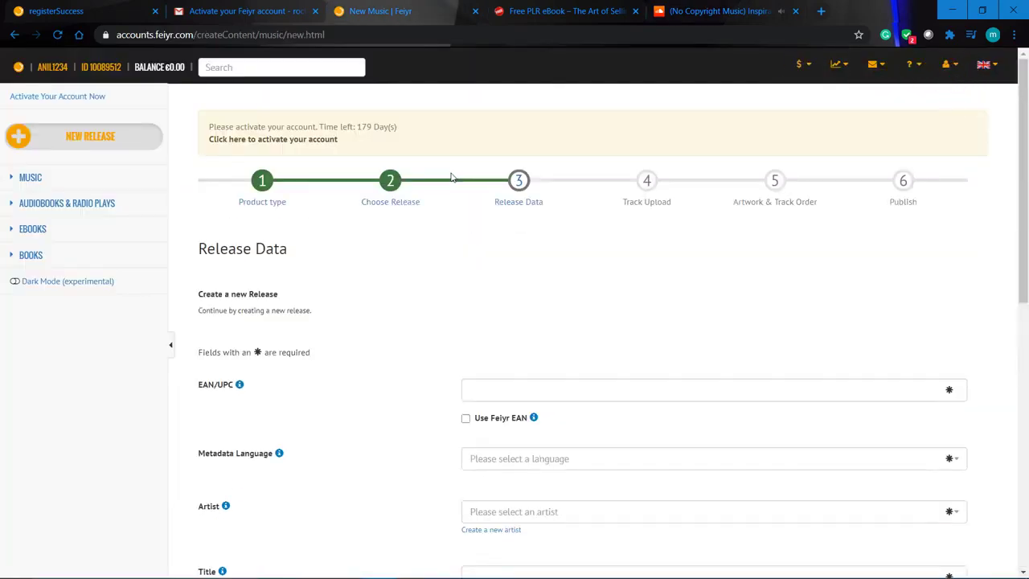